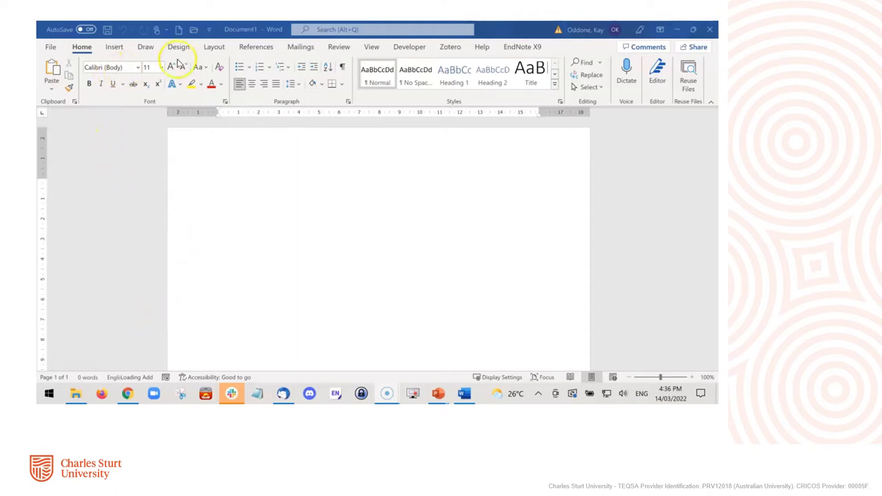
Step: Apply Normal 2.54 cm margins to the blank page and return to the Home tab
left_click(214, 47)
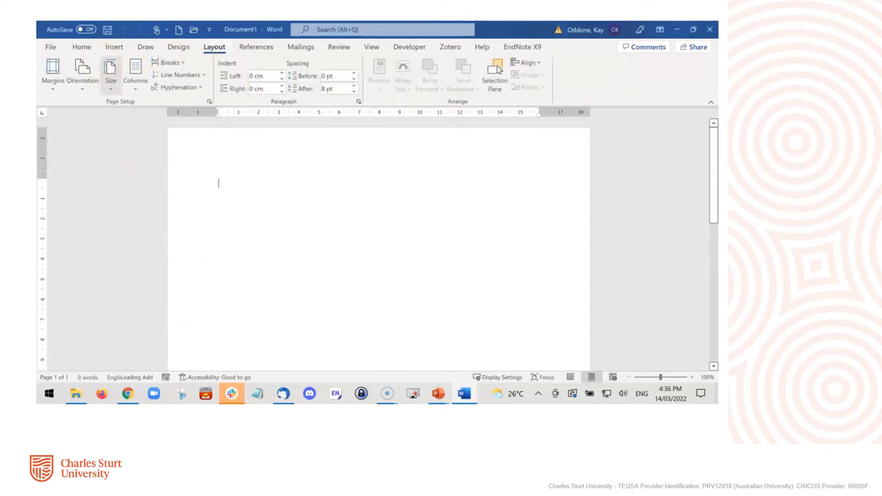
left_click(55, 91)
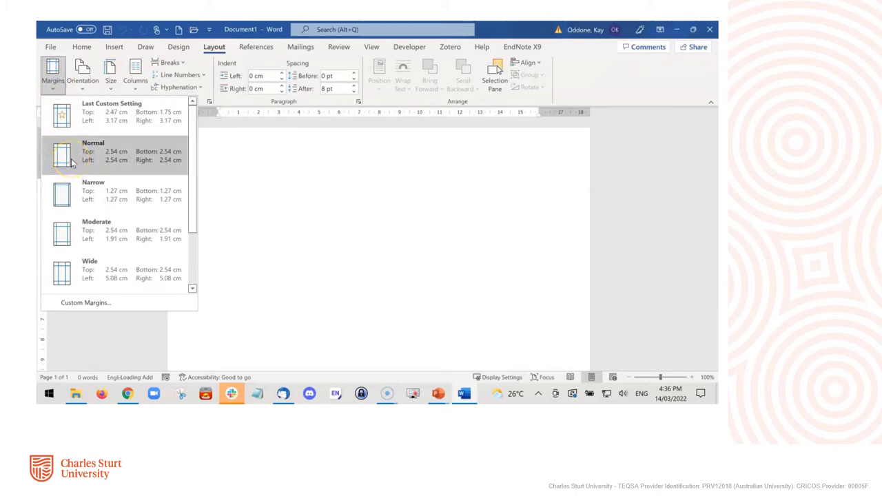
left_click(114, 159)
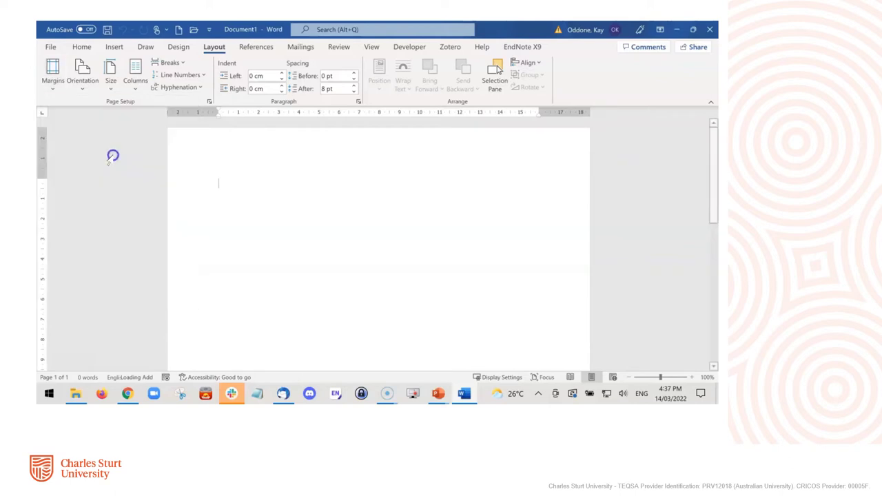
left_click(225, 181)
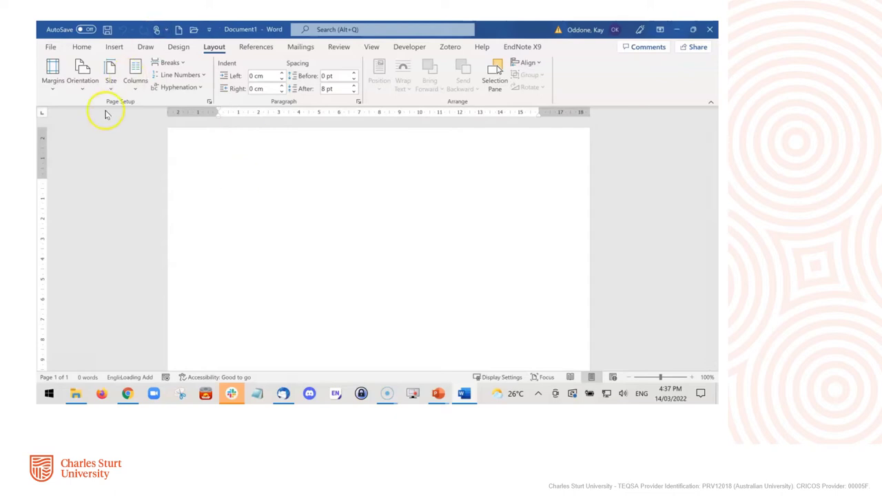
left_click(81, 46)
left_click(279, 282)
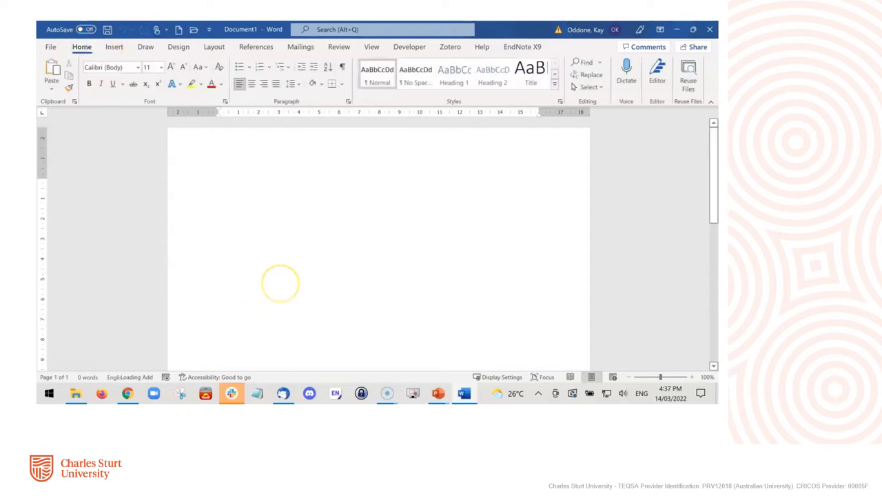
Step: Type 'Here is my first assessment' and set the sentence to 12 pt
type("Here is my first asse")
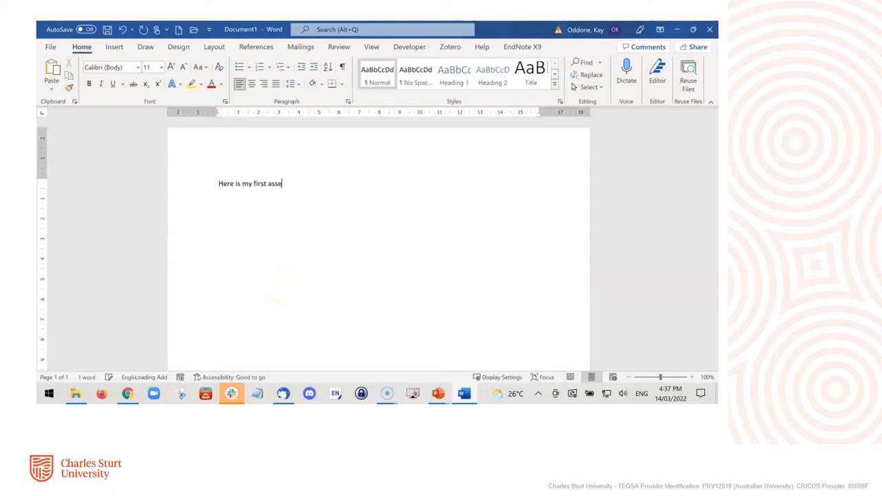
type("ssment. I am writing very quickly.")
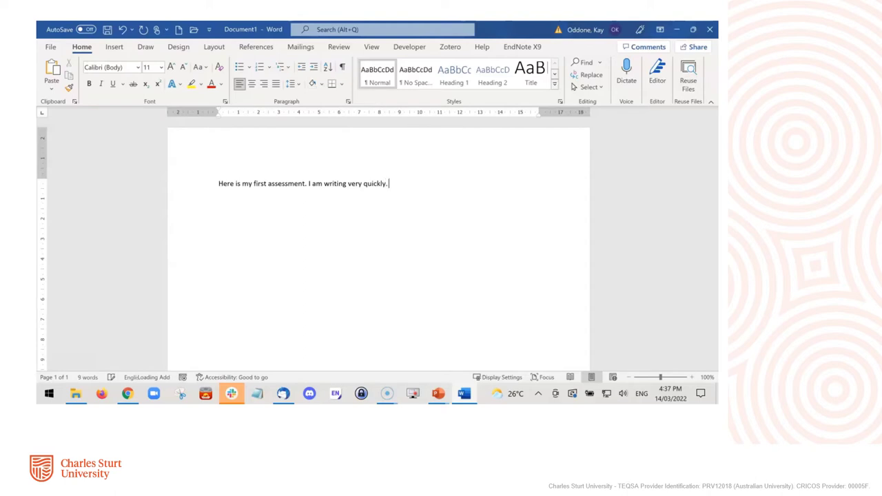
left_click(287, 180)
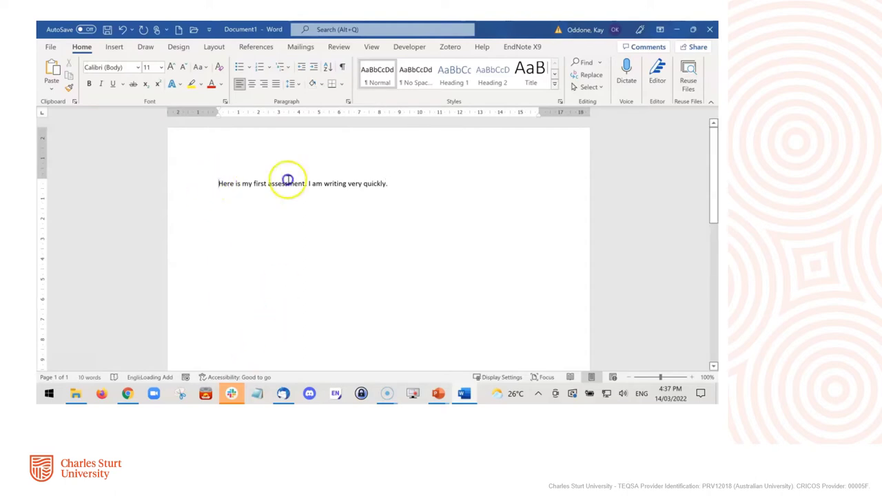
triple_click(287, 180)
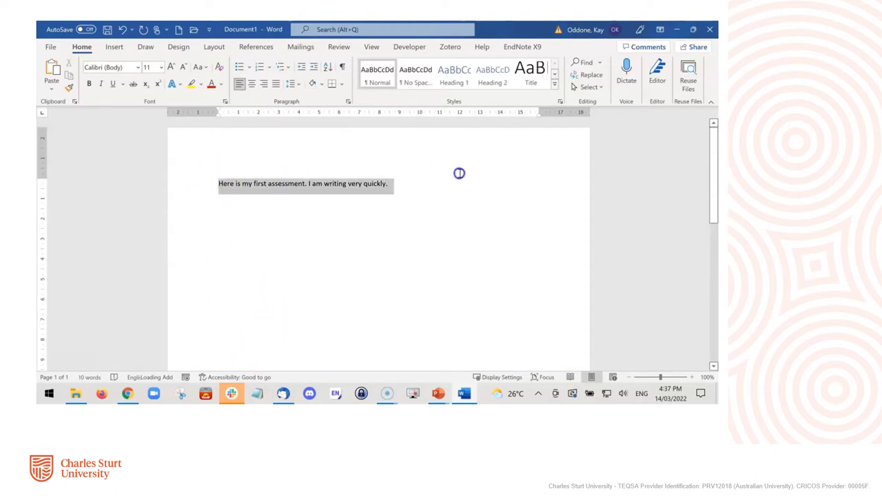
left_click(138, 67)
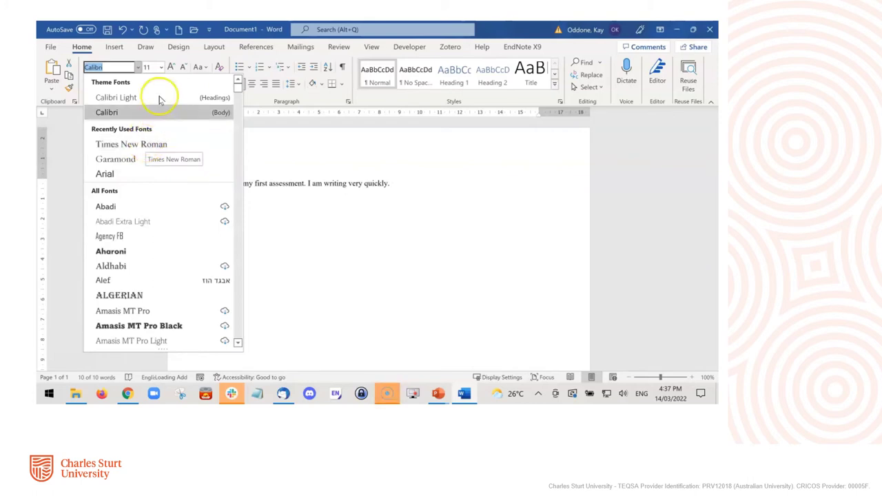
left_click(160, 68)
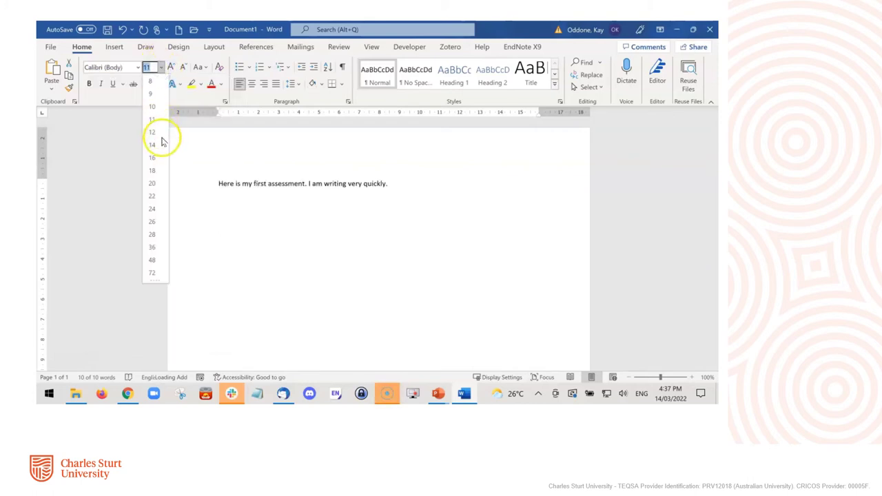
left_click(157, 133)
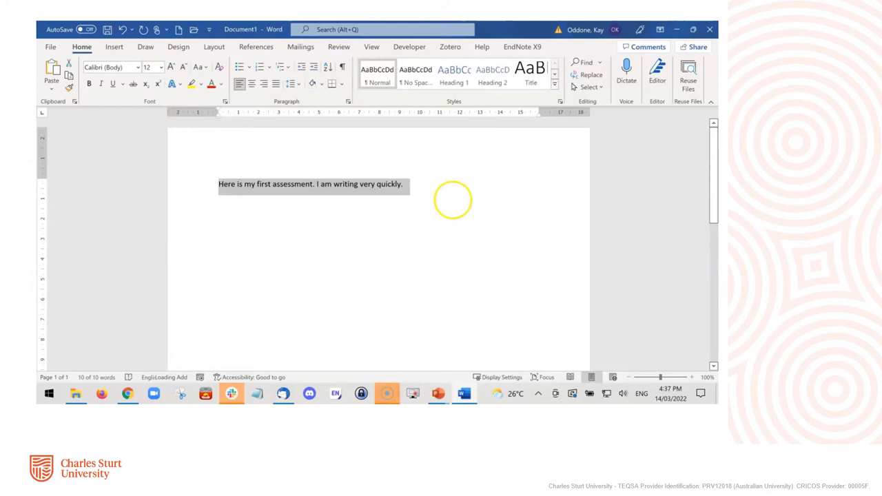
left_click(417, 181)
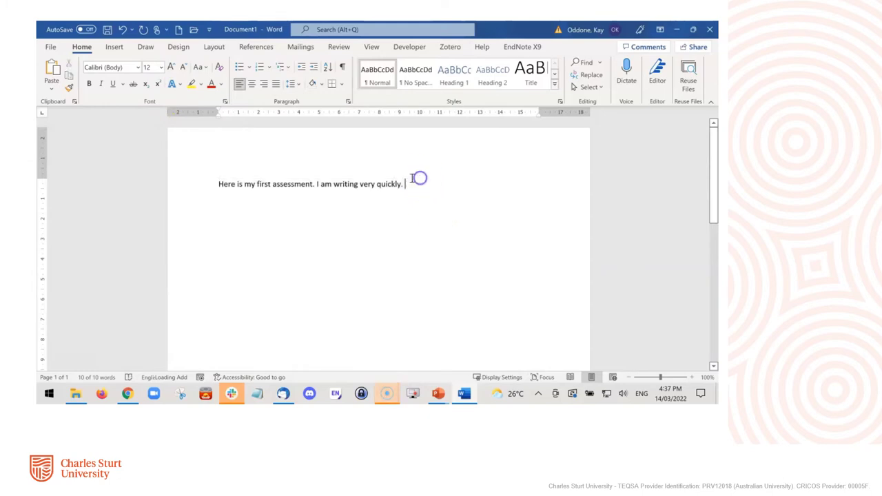
Step: Apply 1.5 line spacing and start a new paragraph with 'You can see that'
left_click(293, 83)
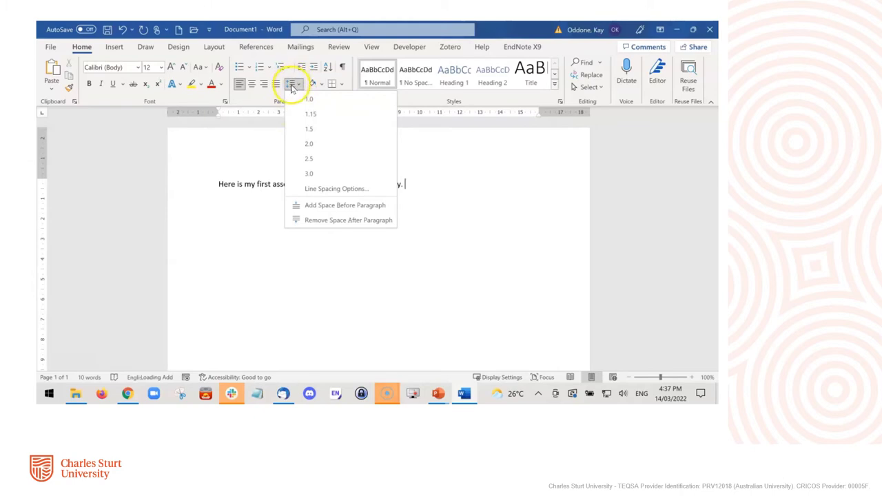
left_click(296, 130)
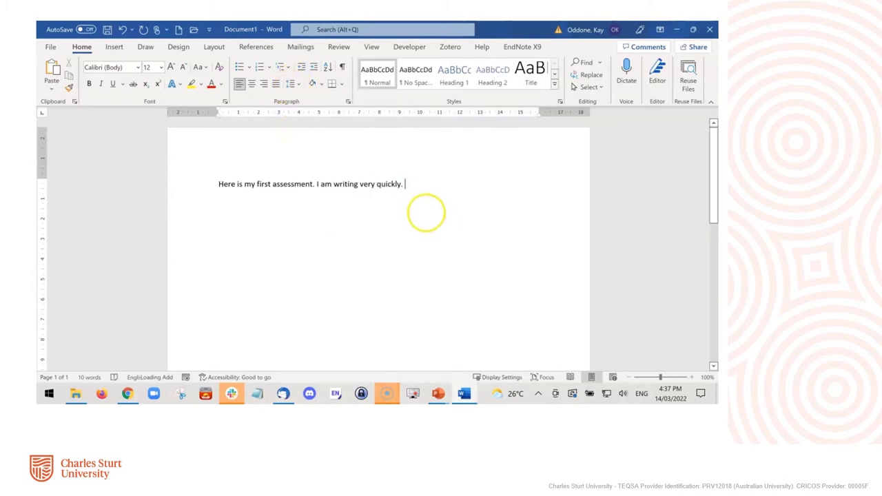
key("Return")
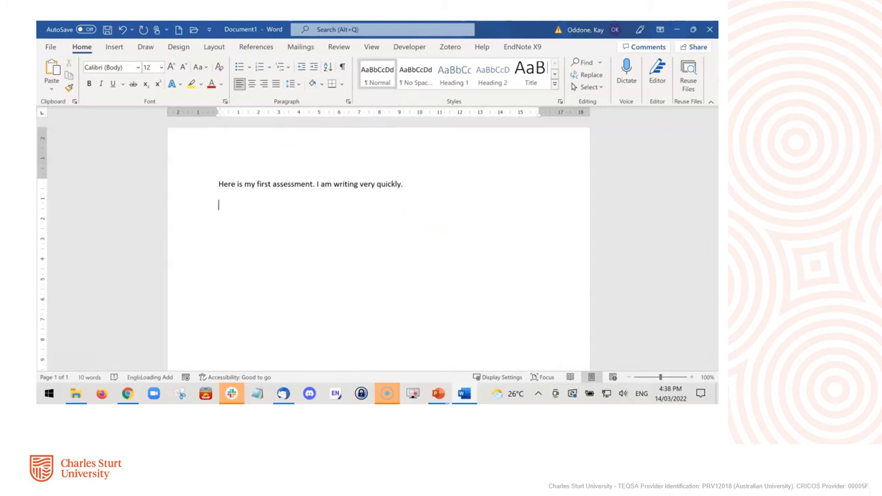
type("You can see that the line is nicely spaced.")
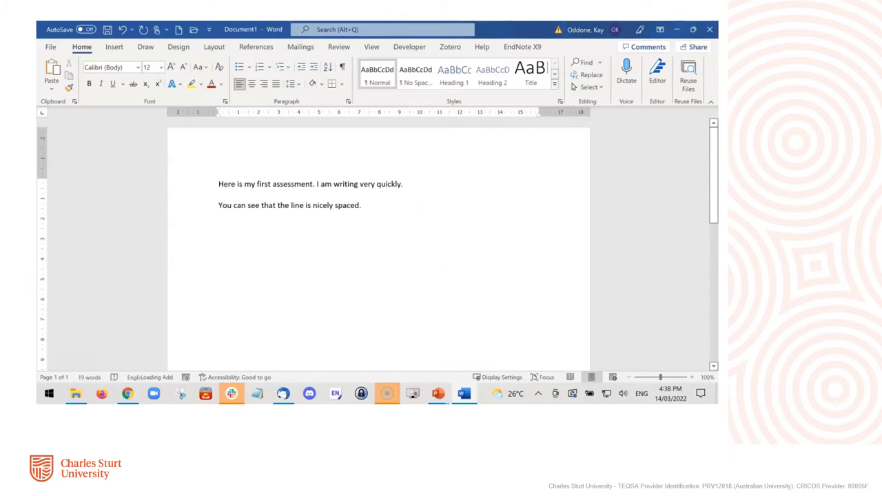
scroll(429, 244, "down", 10)
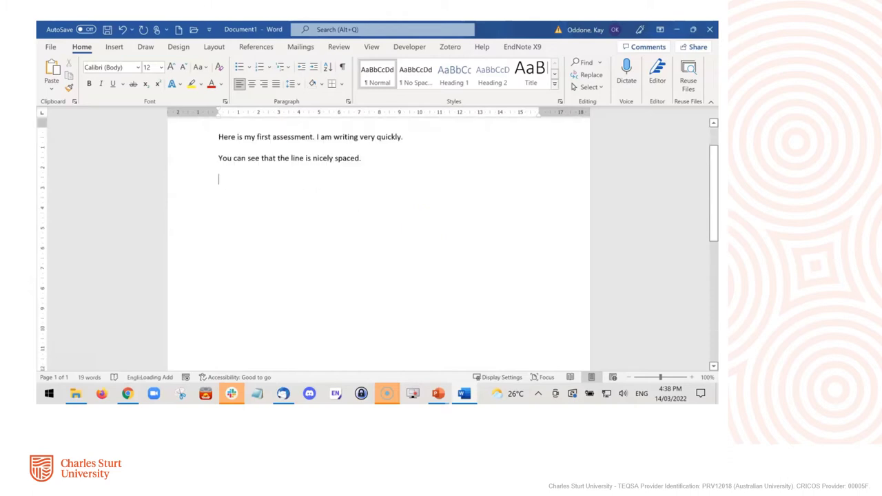
Step: Enable Different First Page for the footer, then return to the body text
double_click(328, 344)
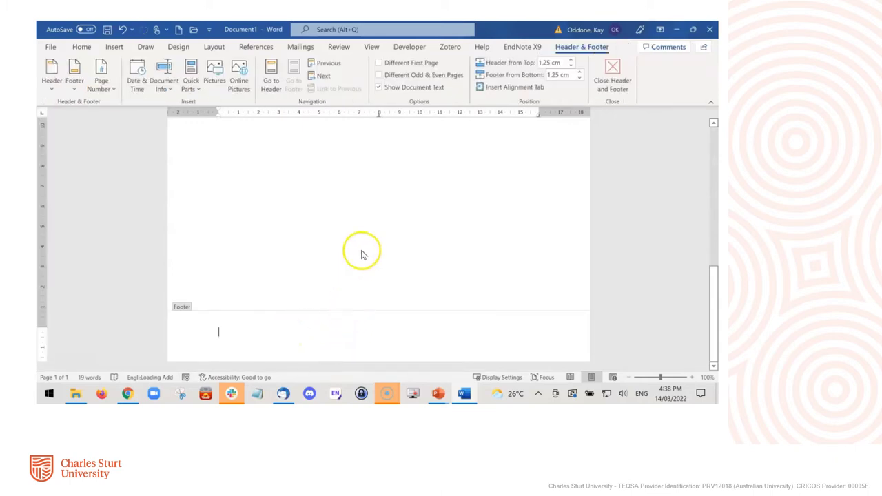
left_click(379, 64)
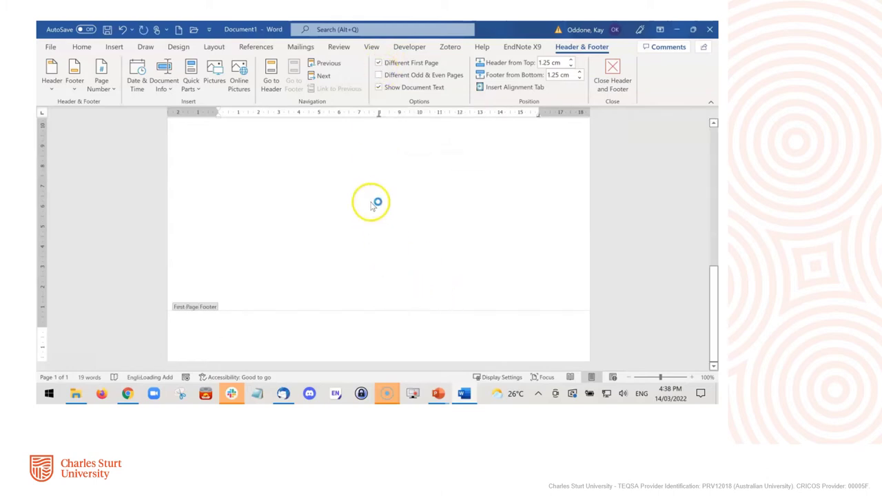
double_click(249, 261)
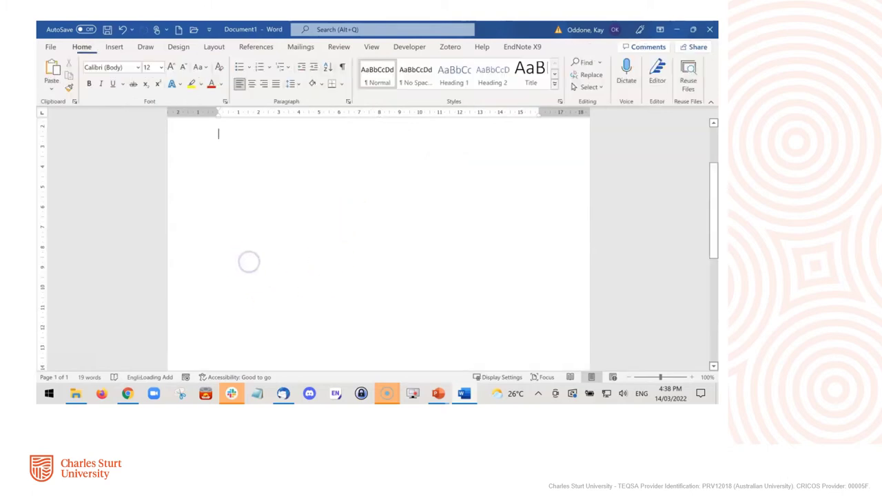
Step: Insert a page break for page 2 and add the Austin footer with its page number
left_click(116, 49)
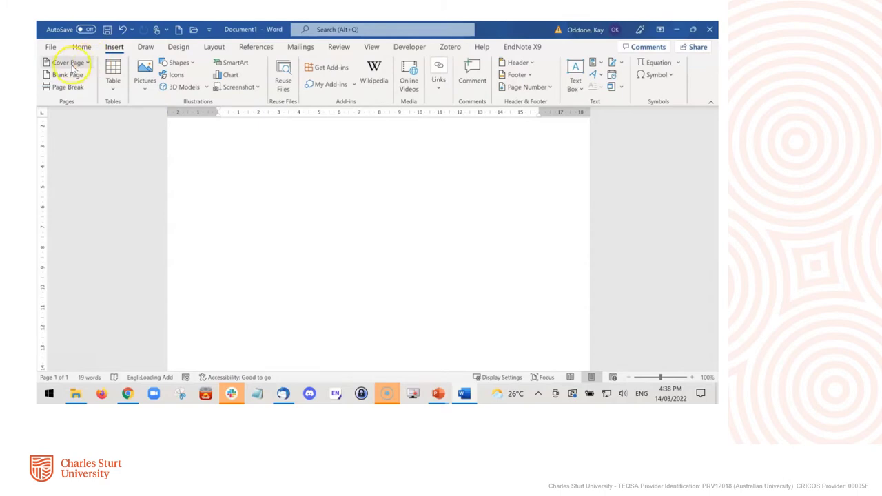
left_click(69, 88)
scroll(370, 344, "down", 4)
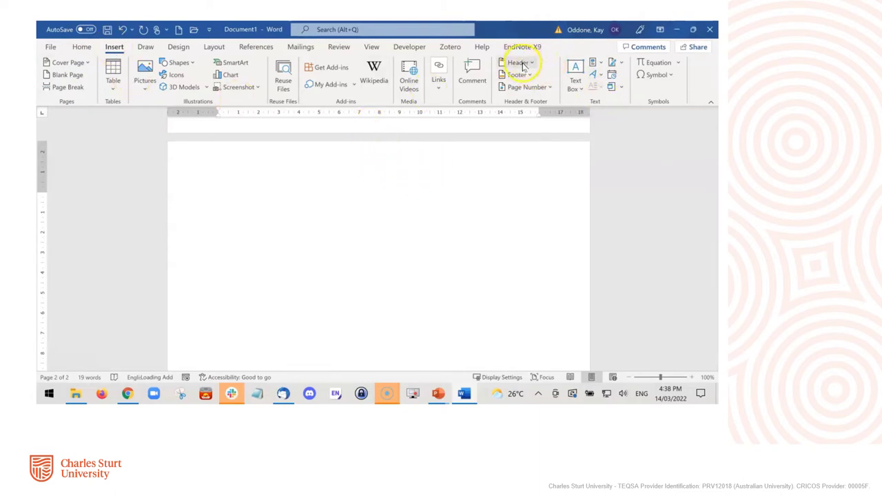
left_click(525, 73)
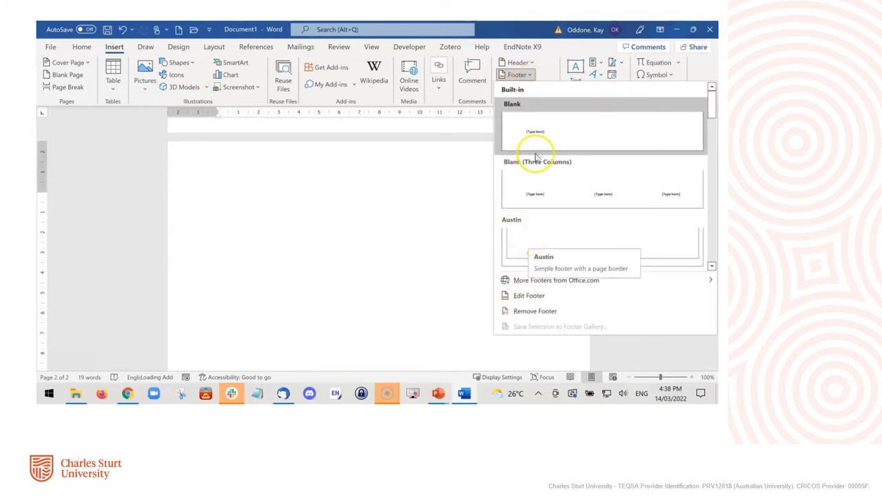
left_click(620, 241)
Step: Insert a Plain Number 2 page number centred at the bottom of the page
left_click(389, 337)
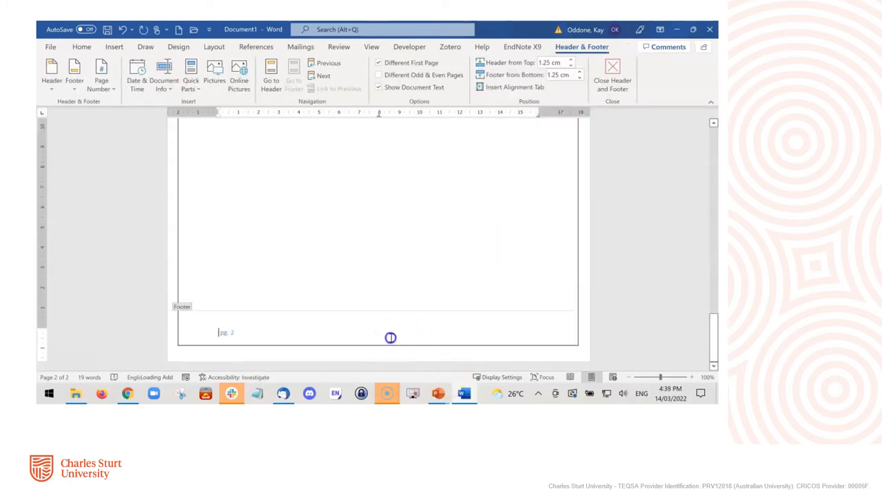
scroll(391, 338, "up", 10)
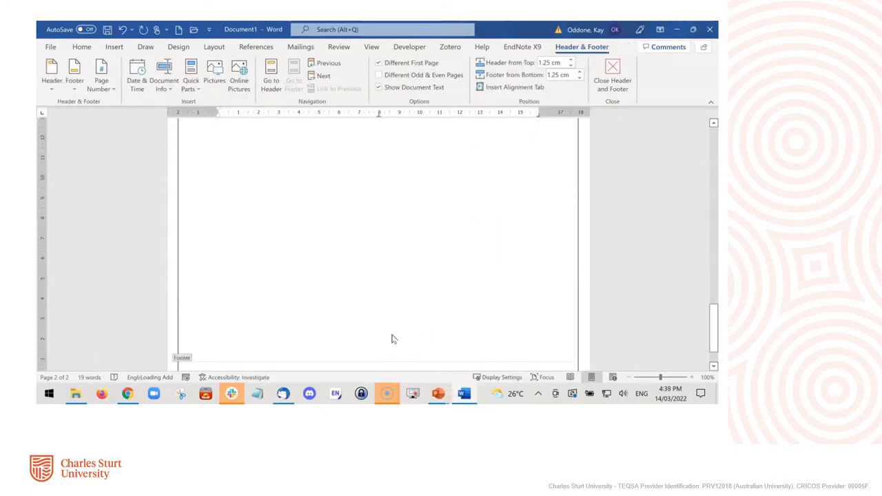
scroll(391, 338, "down", 10)
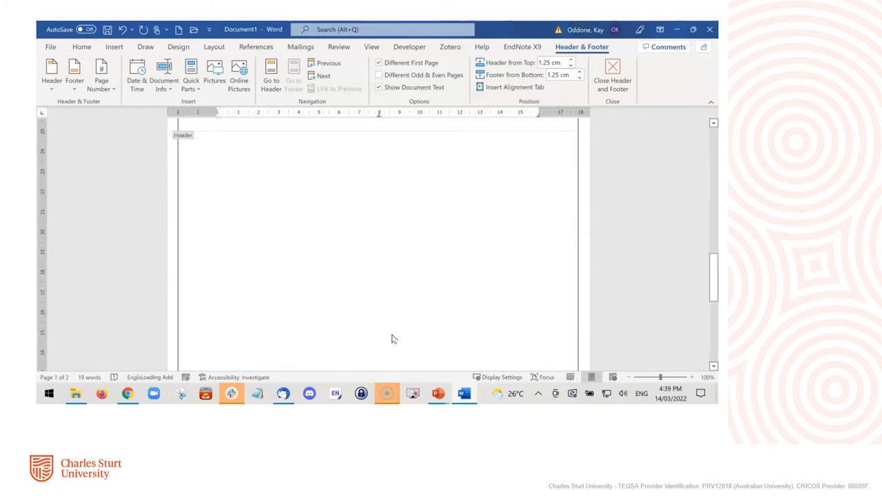
scroll(359, 330, "down", 1)
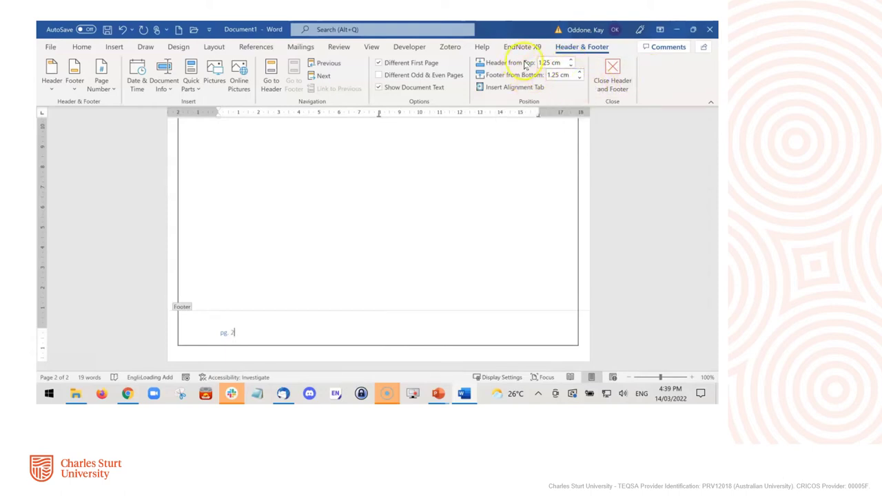
left_click(101, 79)
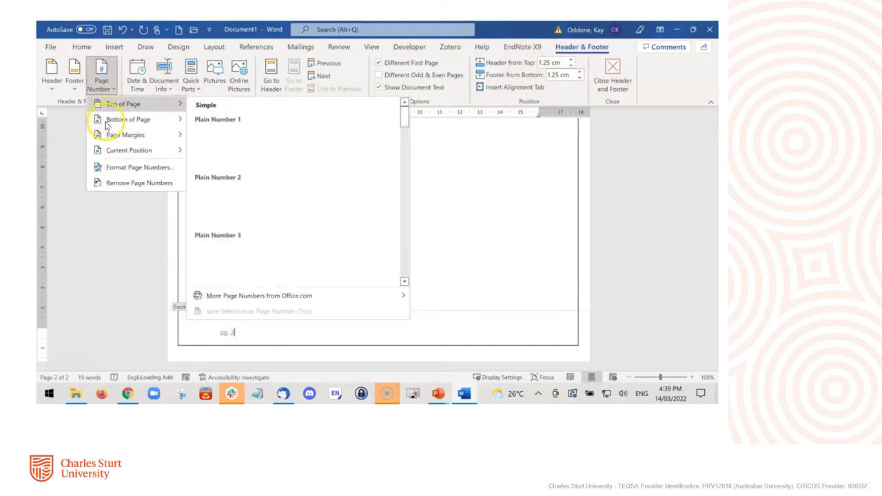
mouse_move(120, 120)
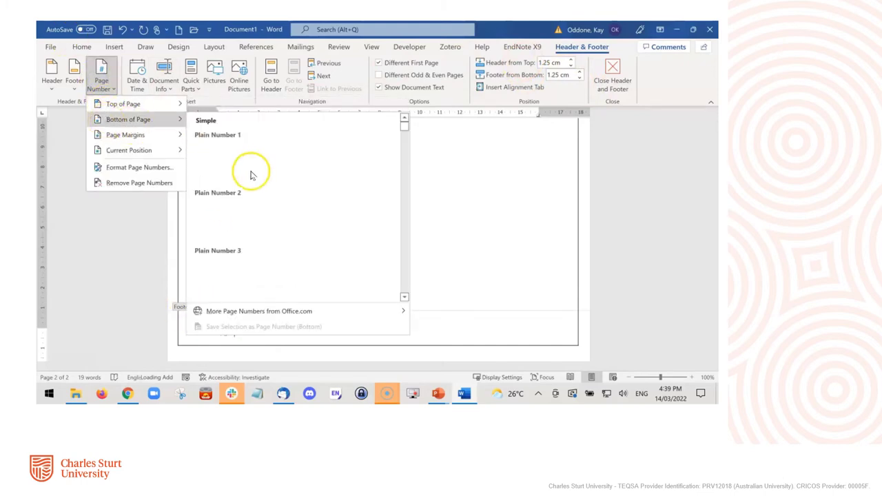
left_click(224, 217)
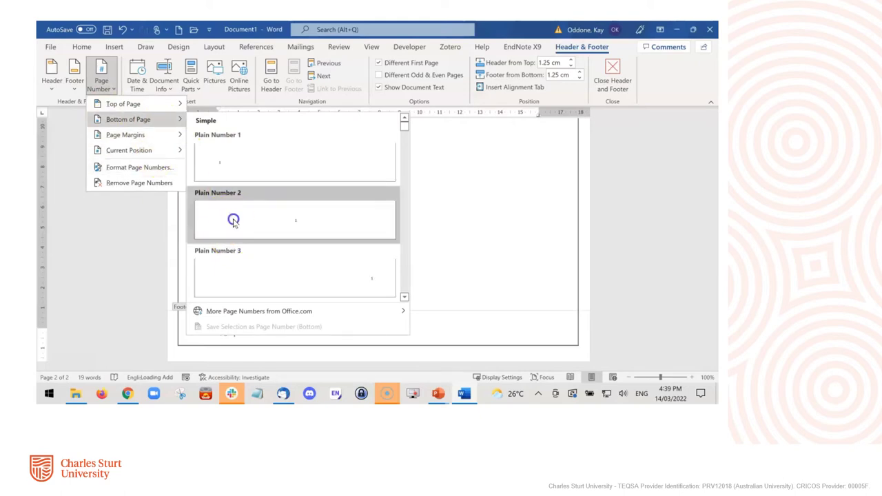
scroll(354, 314, "up", 10)
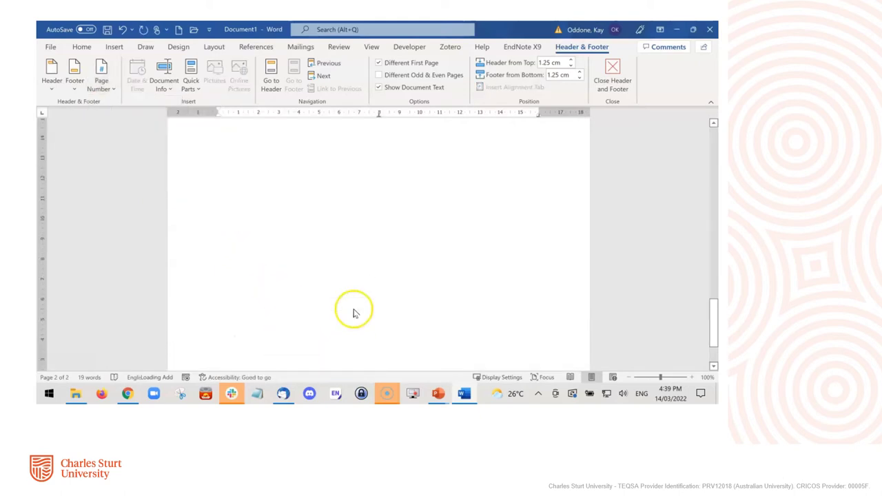
Step: Type the student's name and start the next line in the page 2 header, then close the header
left_click(233, 240)
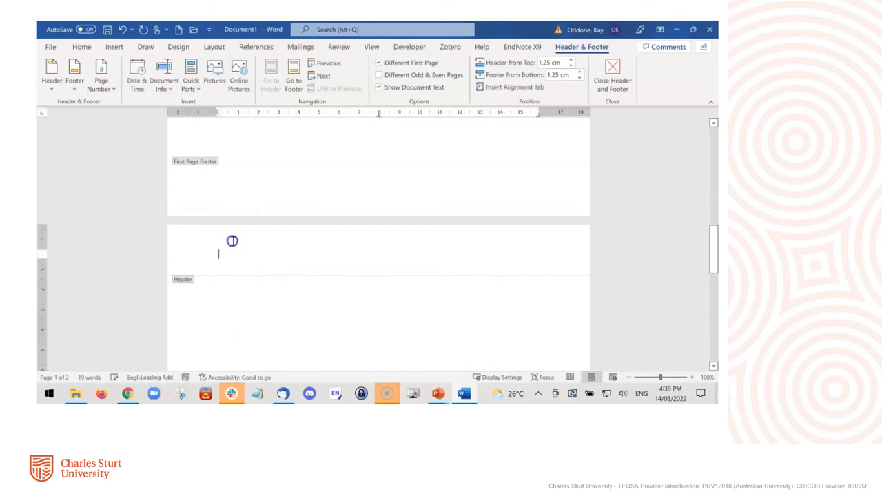
type("Kay Oddone")
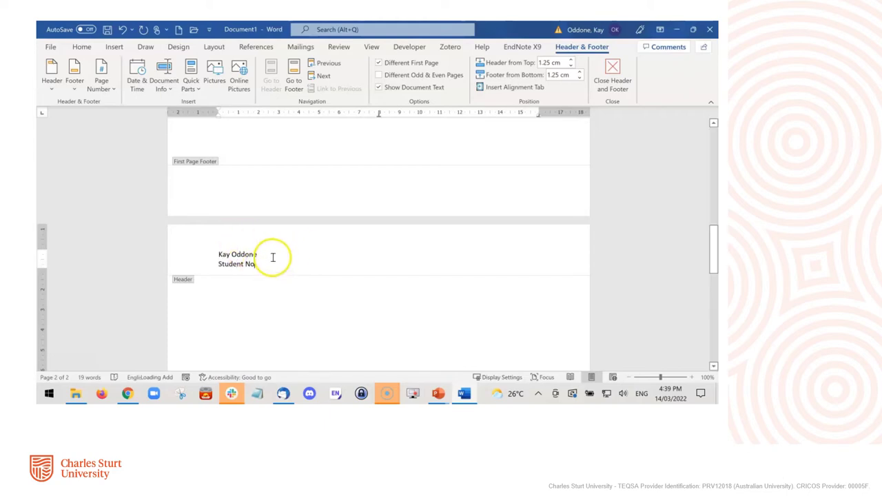
key("Return")
type("ETL401 Assignment 2")
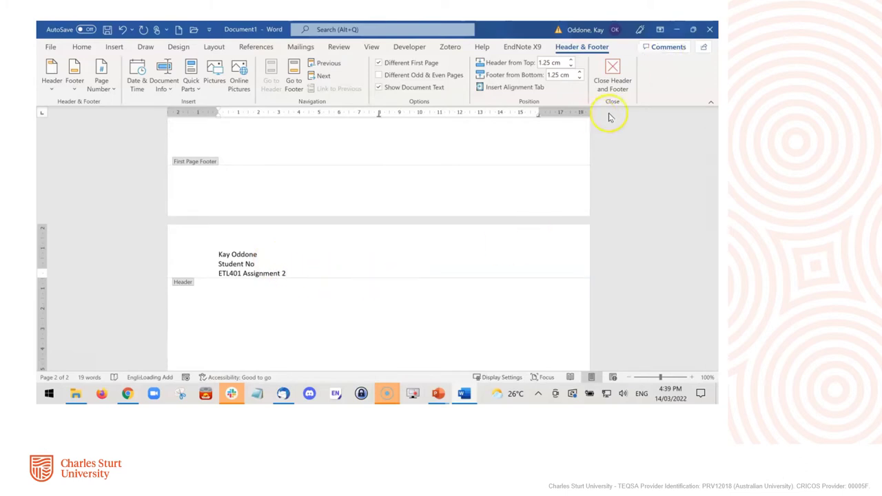
left_click(612, 76)
scroll(443, 269, "down", 3)
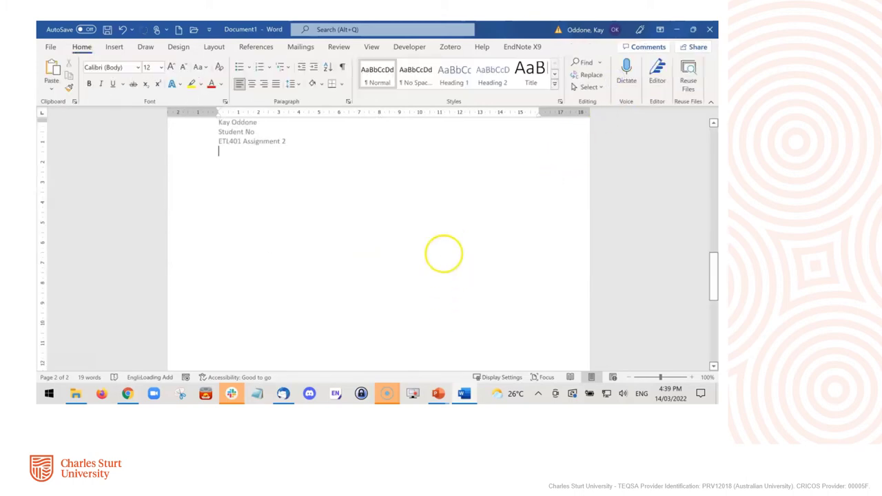
scroll(443, 254, "down", 5)
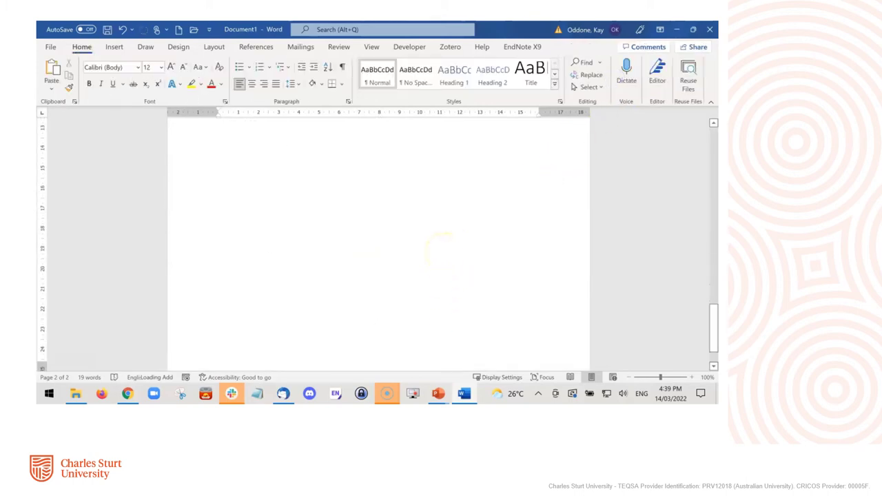
scroll(443, 253, "up", 15)
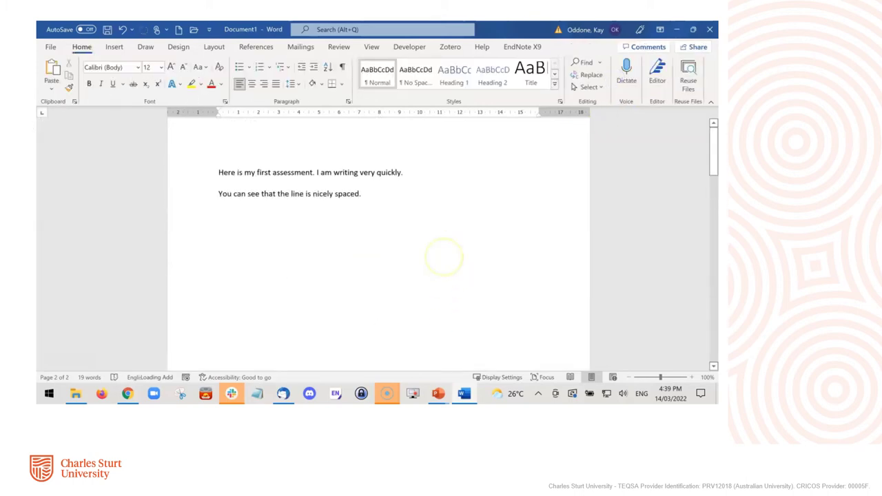
scroll(443, 257, "up", 1)
scroll(443, 254, "down", 10)
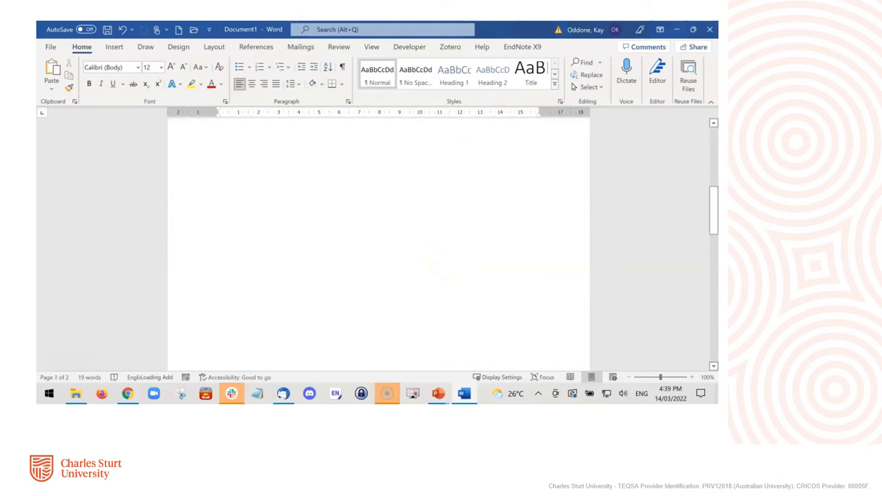
scroll(443, 254, "up", 5)
scroll(443, 253, "down", 5)
scroll(443, 253, "up", 9)
Step: Show the PowerPoint 'Within your text… Headings' slide about headings and tables of contents
scroll(442, 253, "up", 2)
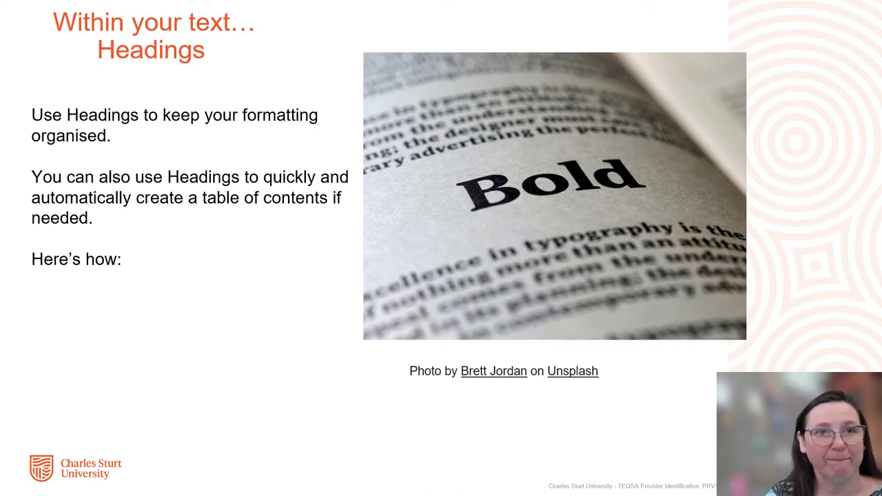
Step: Advance to the next slide to play the Word heading-styles demonstration
key("Right")
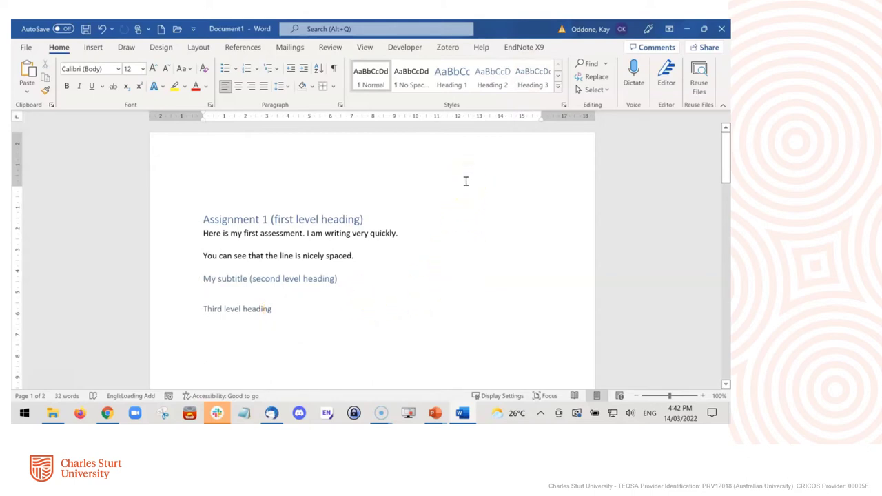
Step: Apply Heading 1 to the empty line and change the Heading 1 style font to Arial
left_click(565, 106)
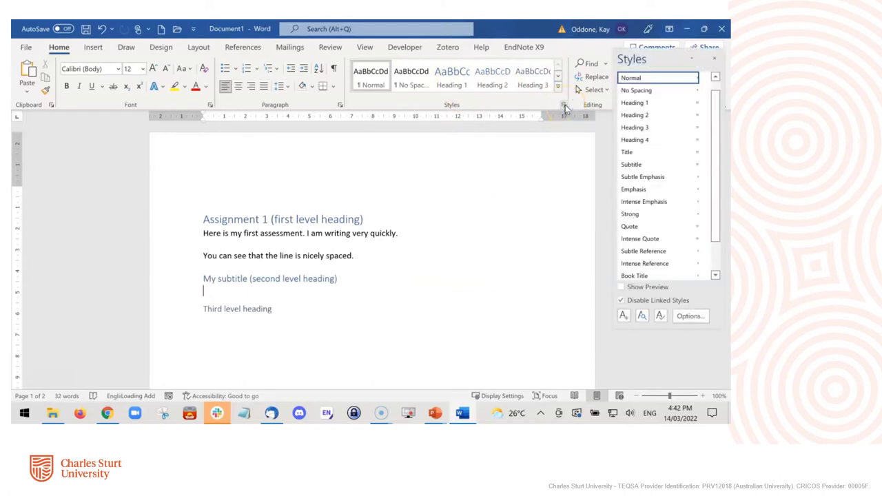
left_click(628, 102)
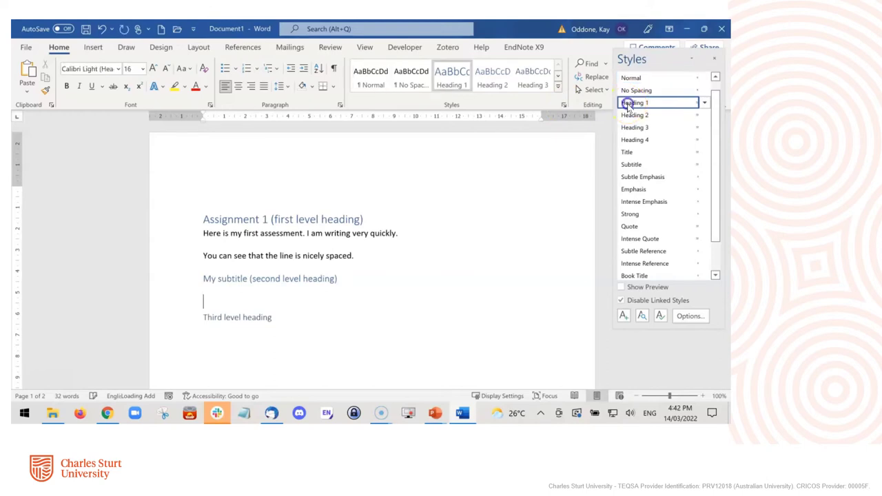
left_click(704, 102)
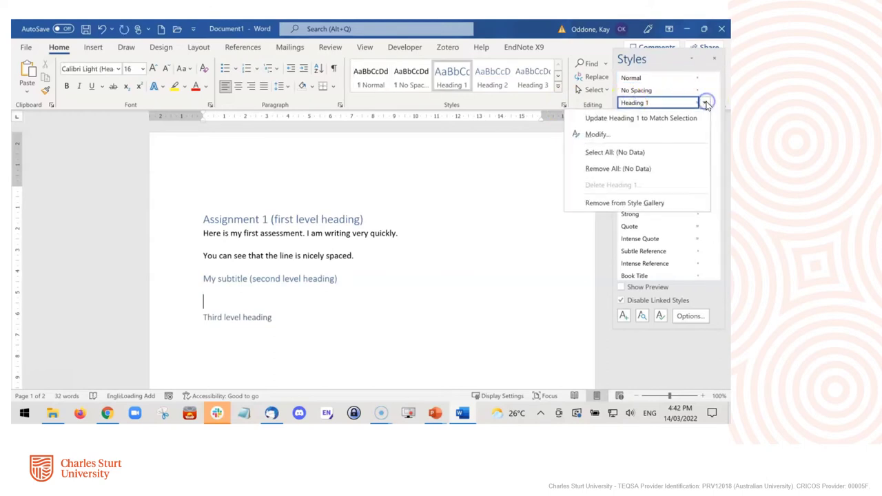
left_click(686, 122)
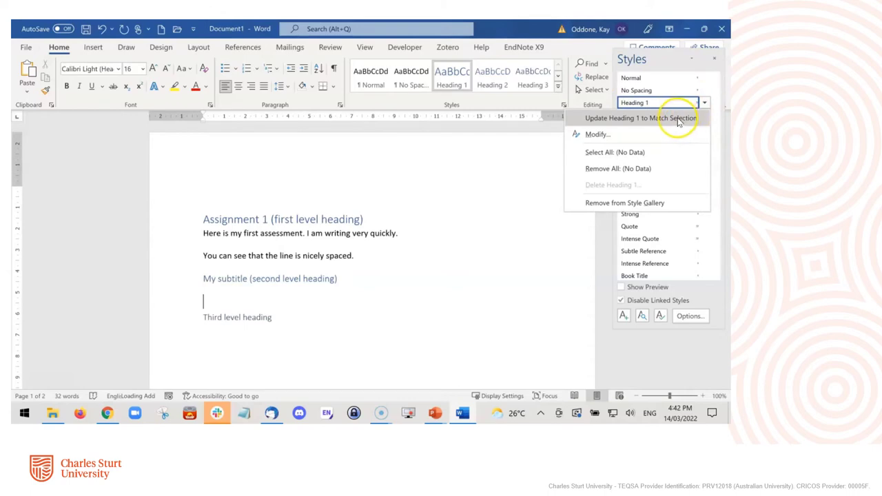
left_click(597, 135)
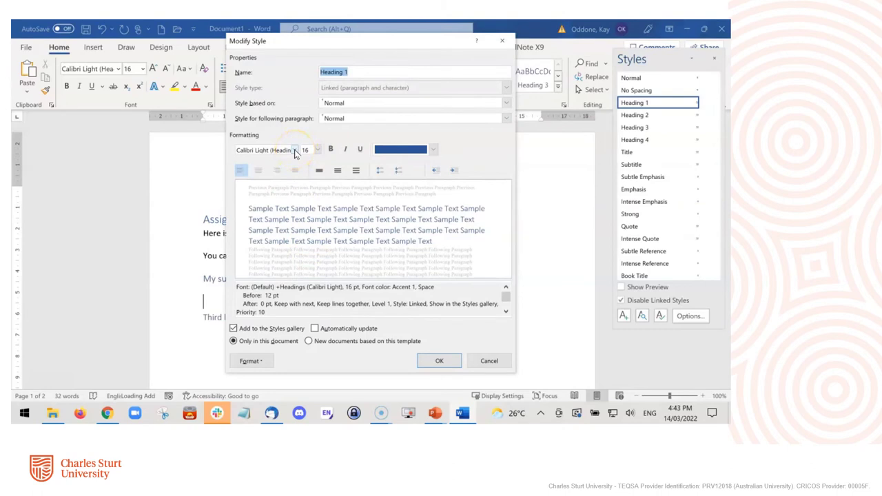
left_click(295, 149)
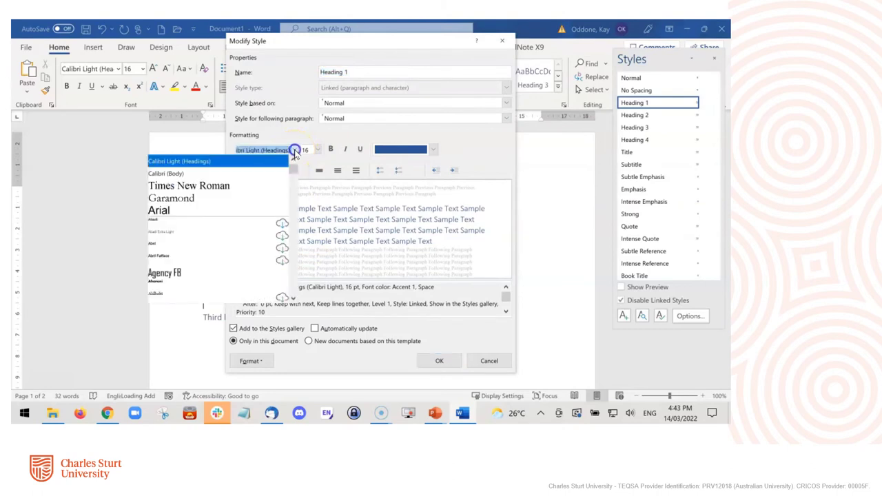
left_click(230, 213)
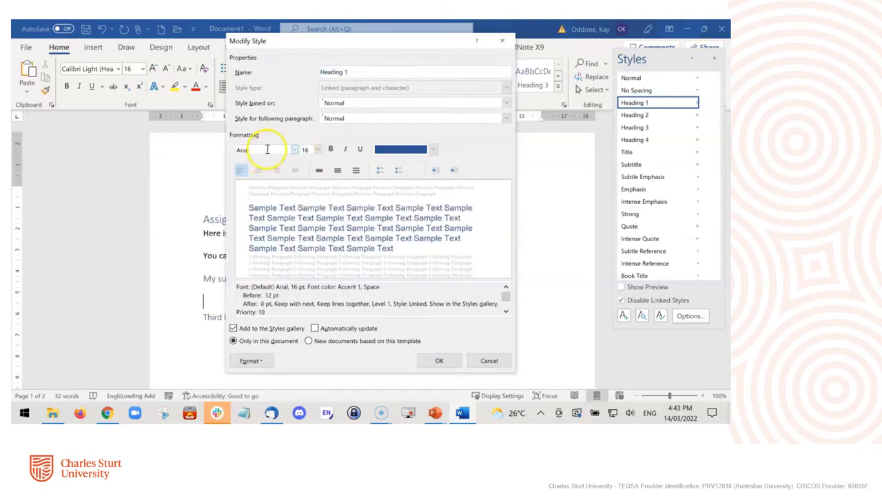
left_click(431, 359)
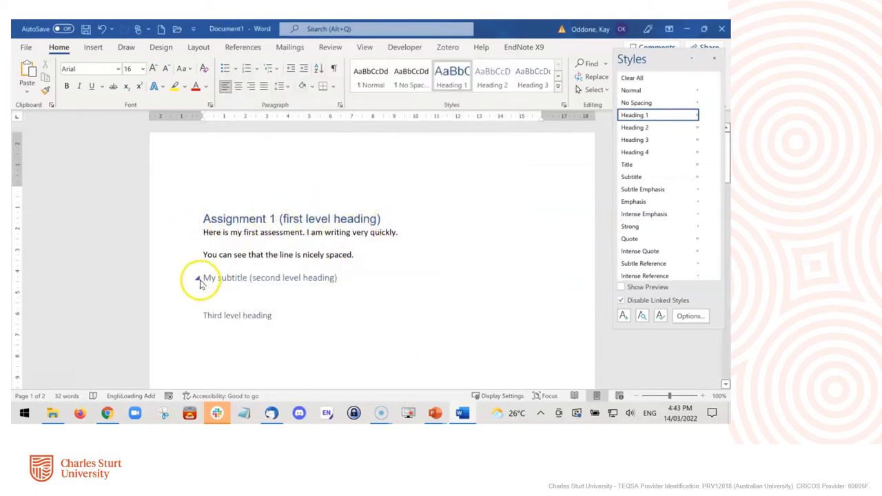
Step: Select the subtitle and change the Heading 2 style font to Arial
left_click_drag(203, 277, 357, 281)
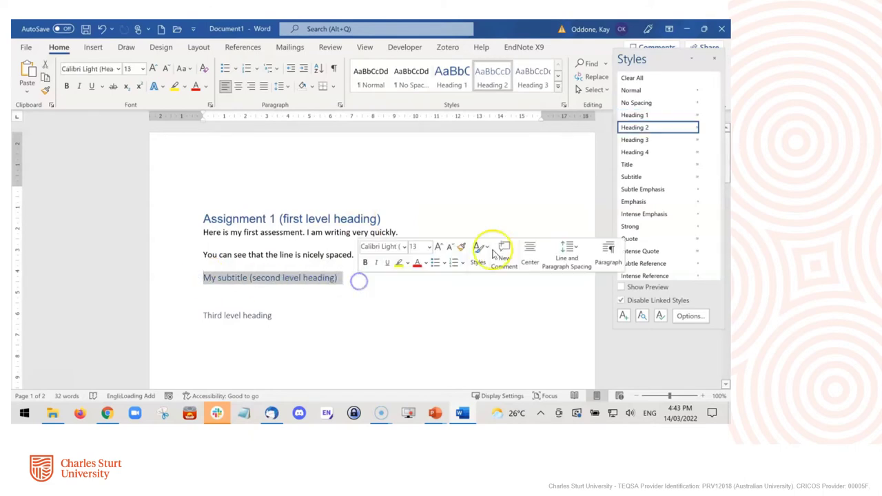
left_click(704, 127)
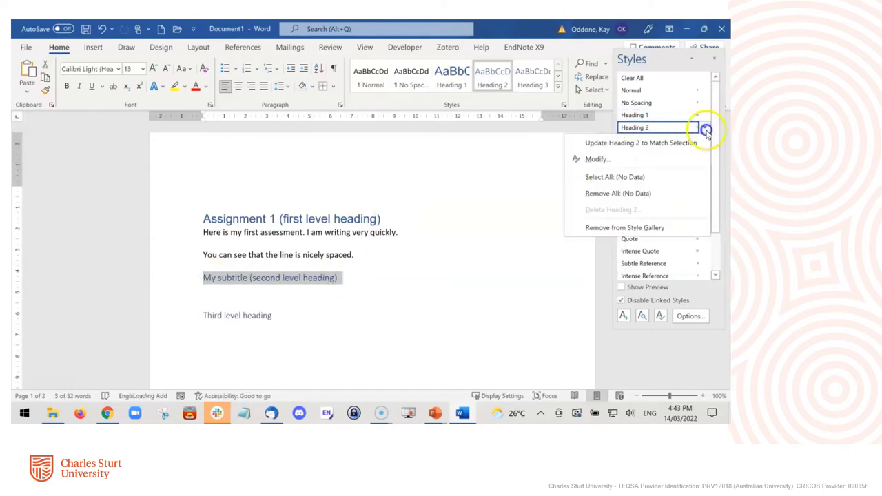
left_click(622, 159)
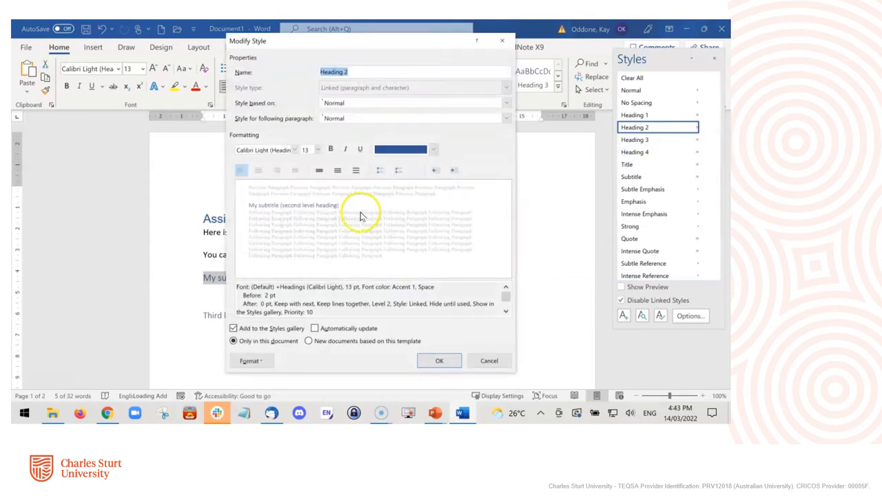
left_click(293, 150)
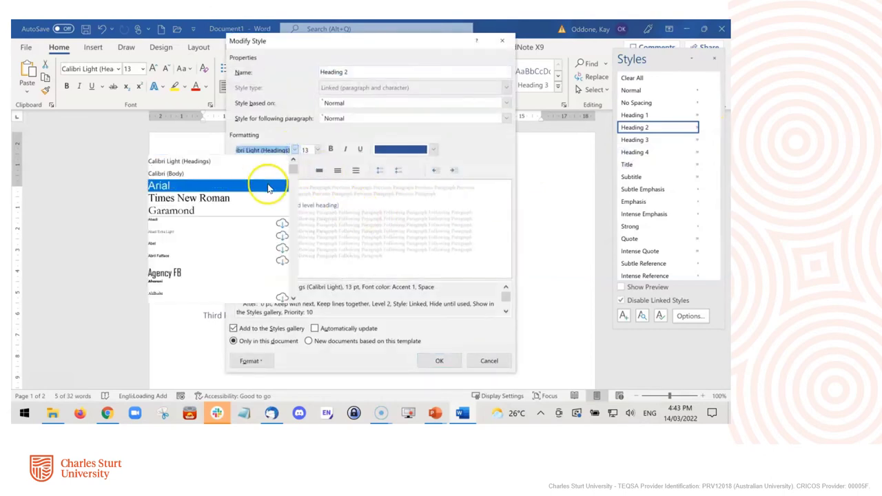
left_click(260, 185)
left_click(441, 361)
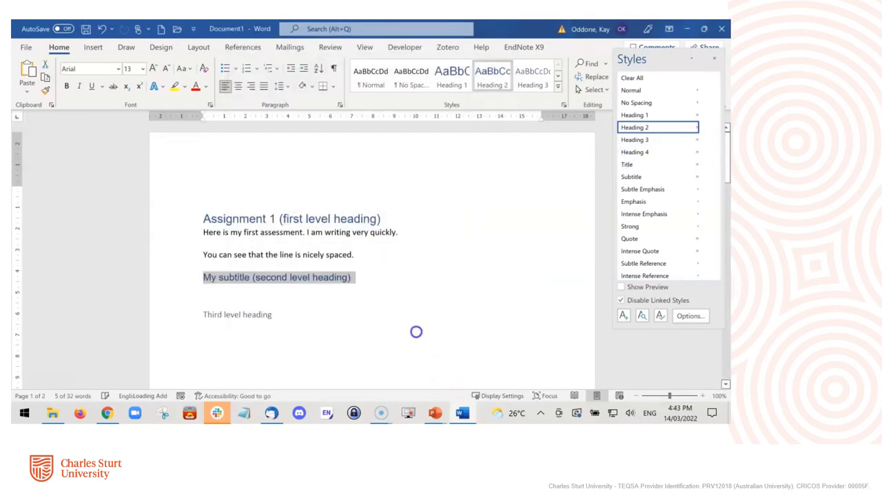
left_click(324, 310)
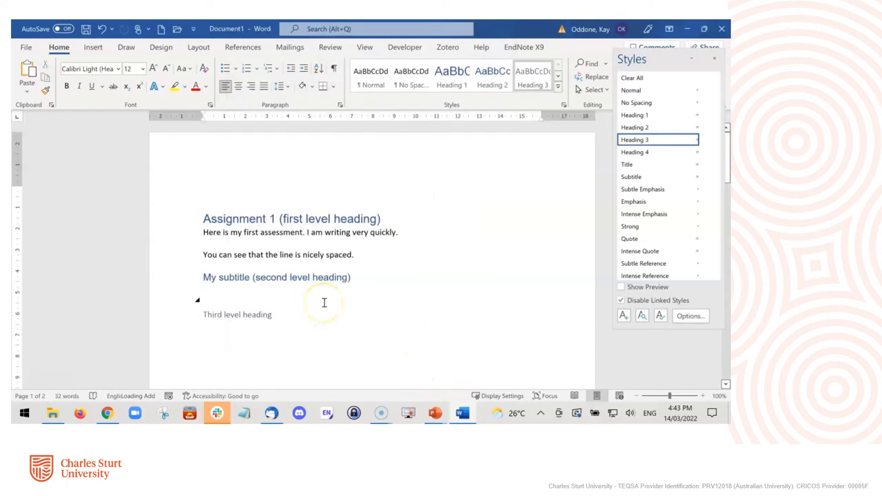
Step: Type 'Anytime I type anything' above Third level heading and style it Heading 2
left_click(210, 302)
type("An")
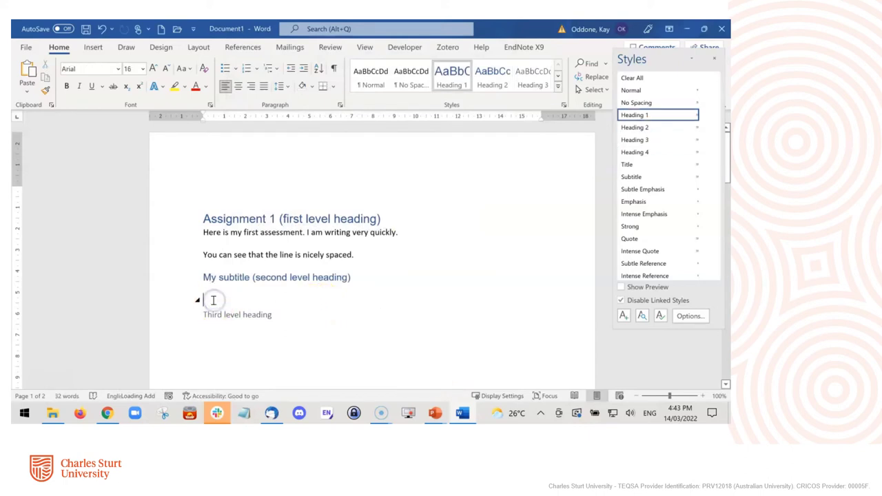
type("ytime")
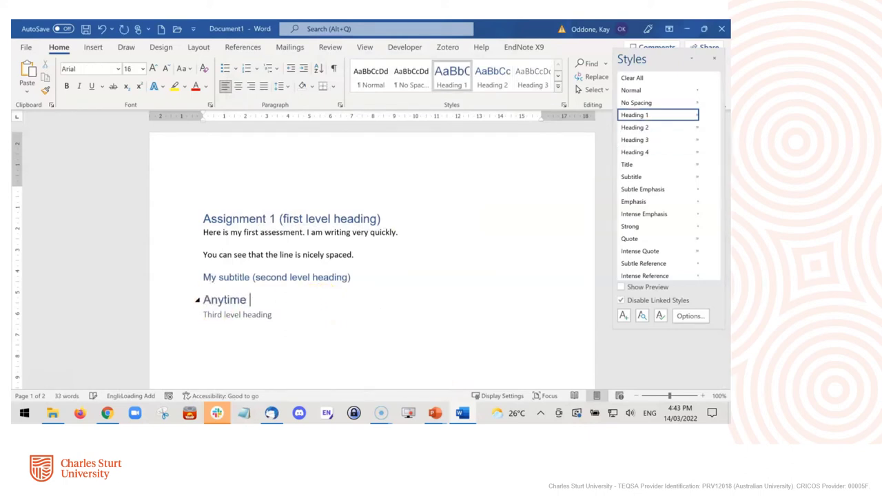
type(" I type anything")
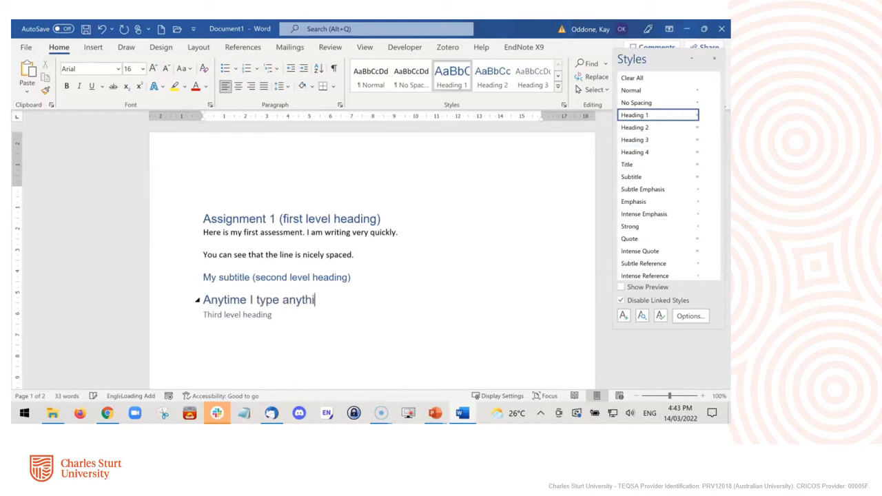
left_click(492, 76)
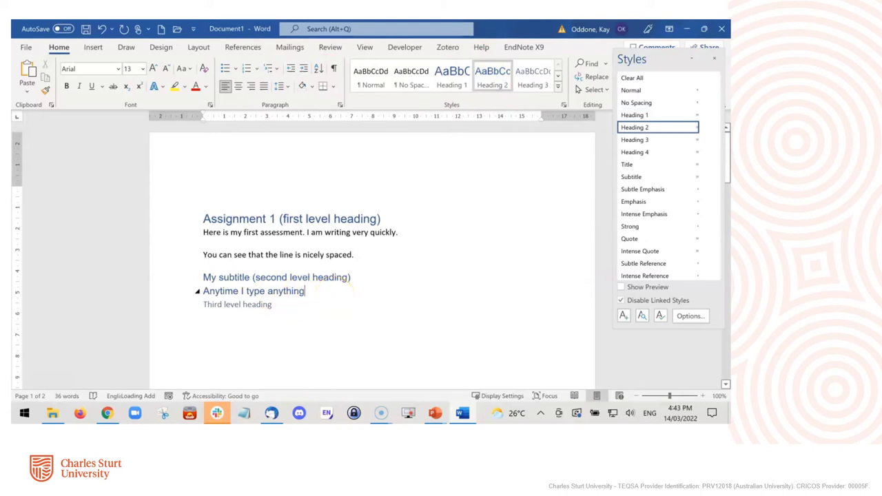
left_click(93, 47)
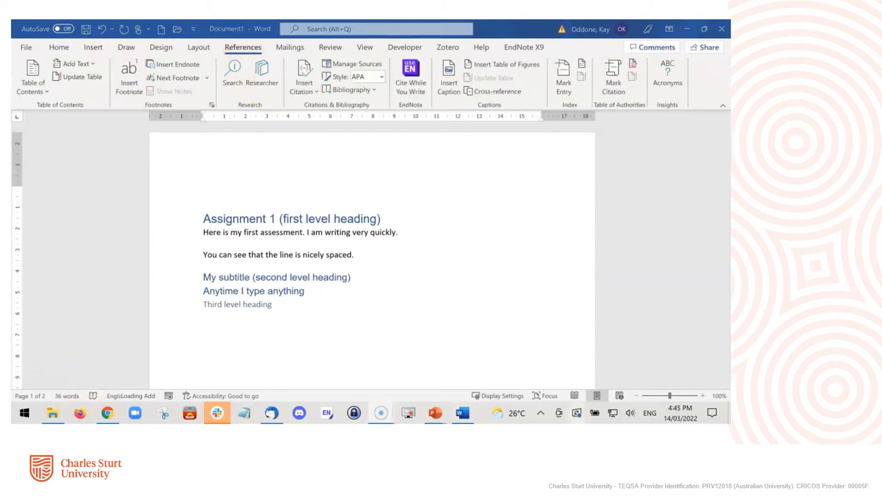
Step: Insert an Automatic Table 1 table of contents from the References tab
key("ctrl+alt+shift+s")
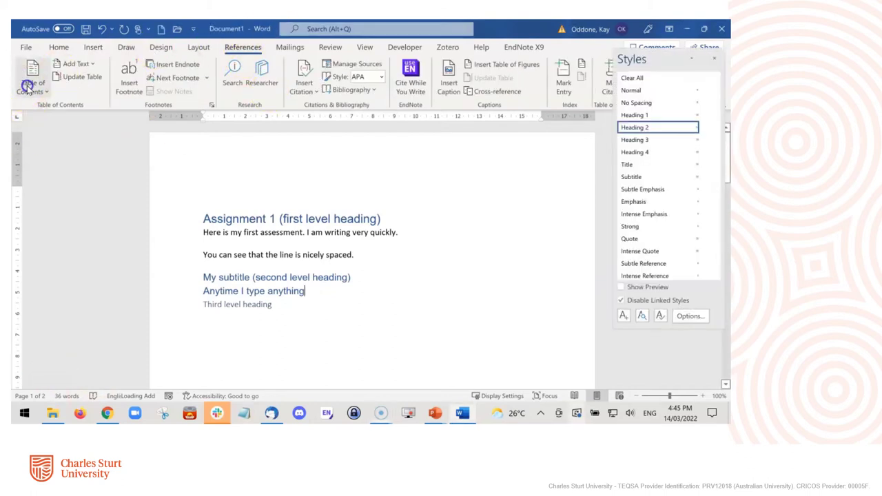
left_click(28, 86)
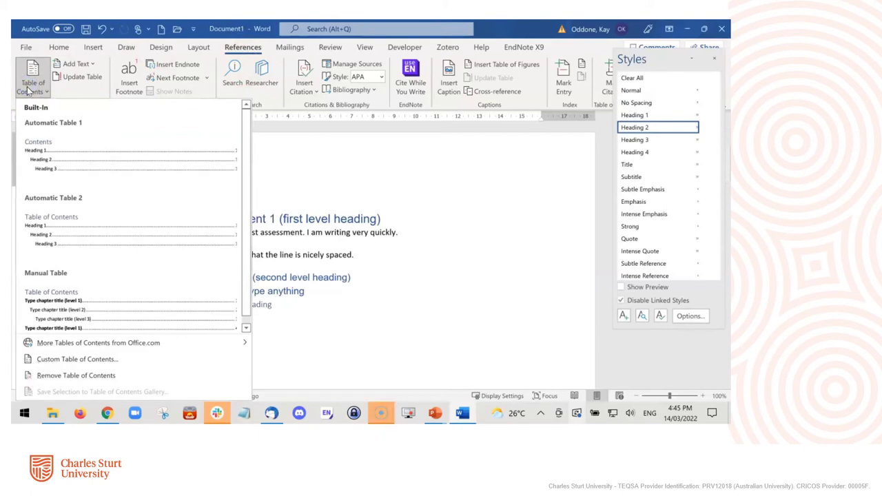
left_click(68, 167)
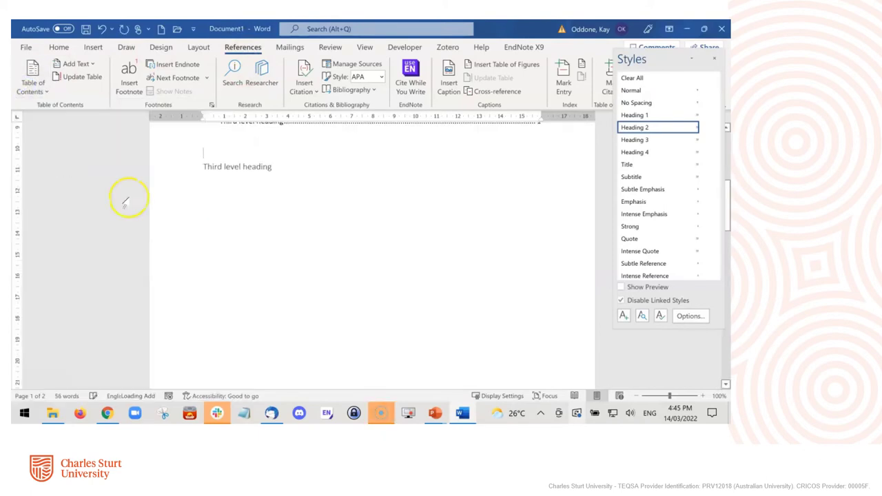
scroll(305, 260, "up", 4)
scroll(308, 262, "up", 2)
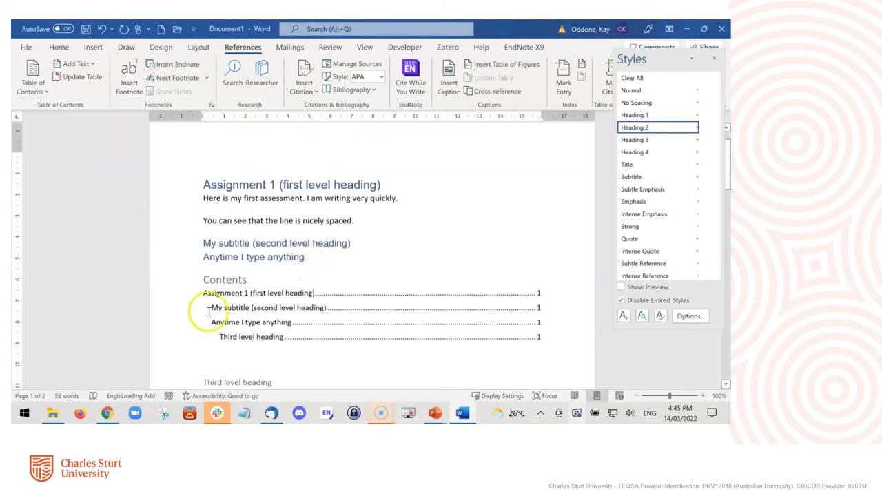
Step: Move the Contents table to the top of the document, above the Assignment 1 heading
left_click(201, 277)
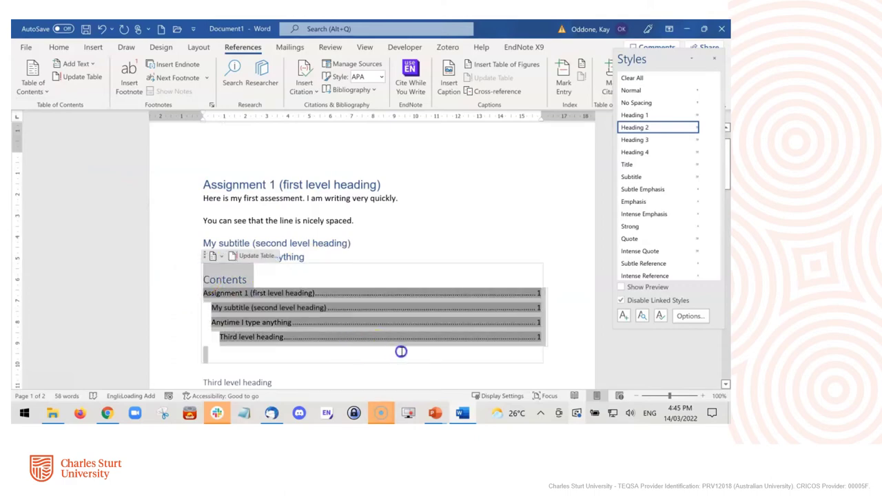
left_click_drag(239, 281, 190, 155)
left_click(222, 282)
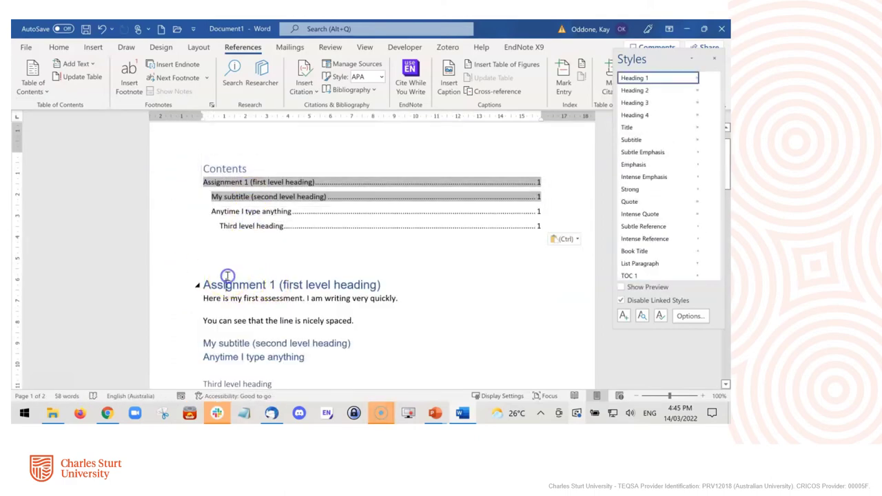
scroll(200, 345, "down", 1)
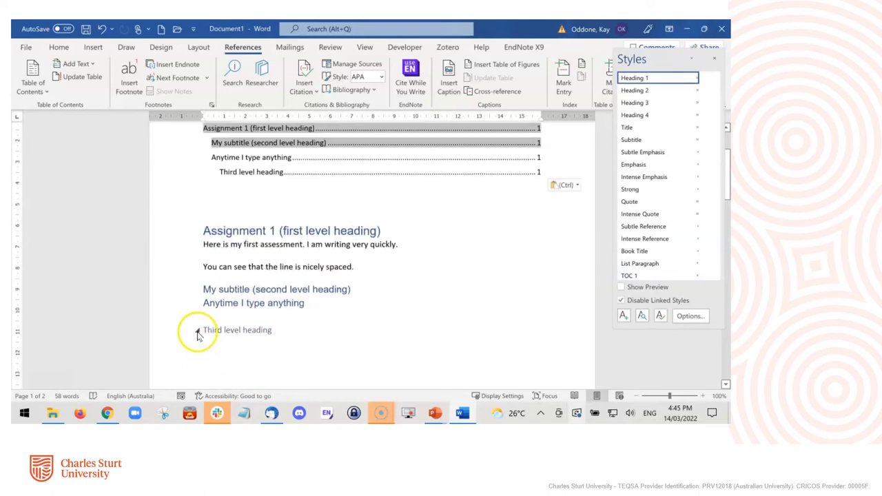
left_click(283, 330)
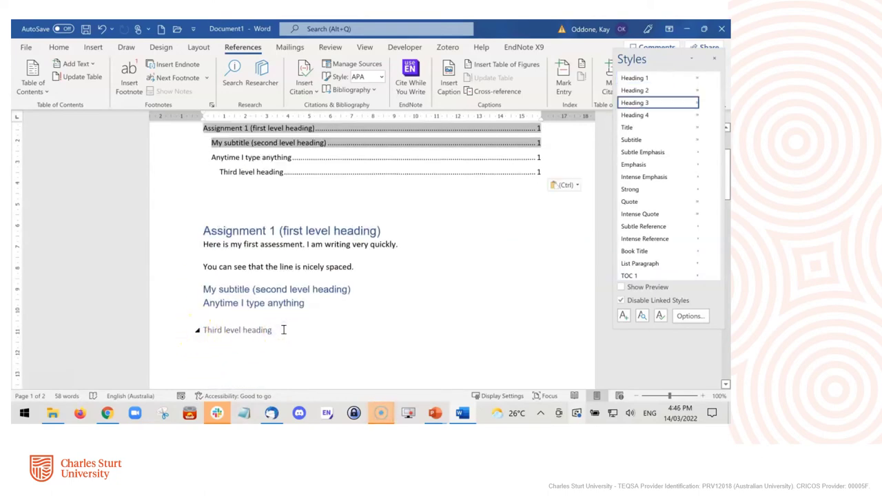
Step: Add 'Assignment 1b' on a new line after Third level heading and style it Heading 1
key("Return")
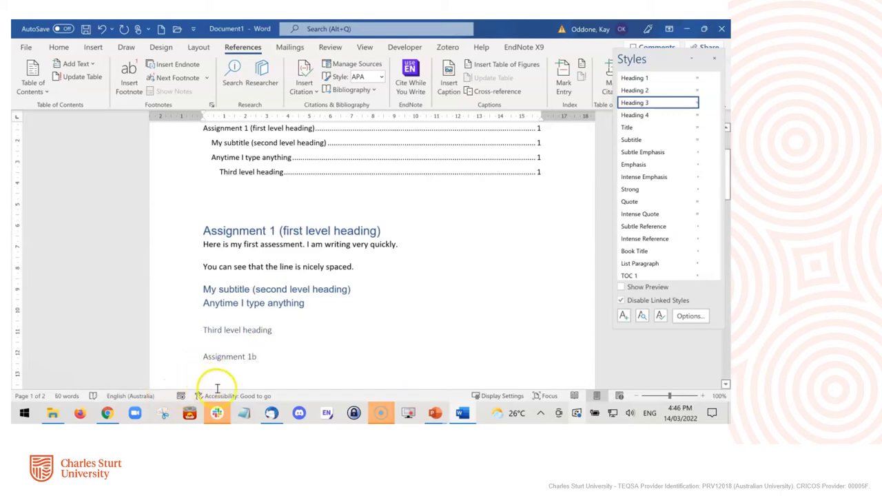
left_click_drag(201, 356, 260, 356)
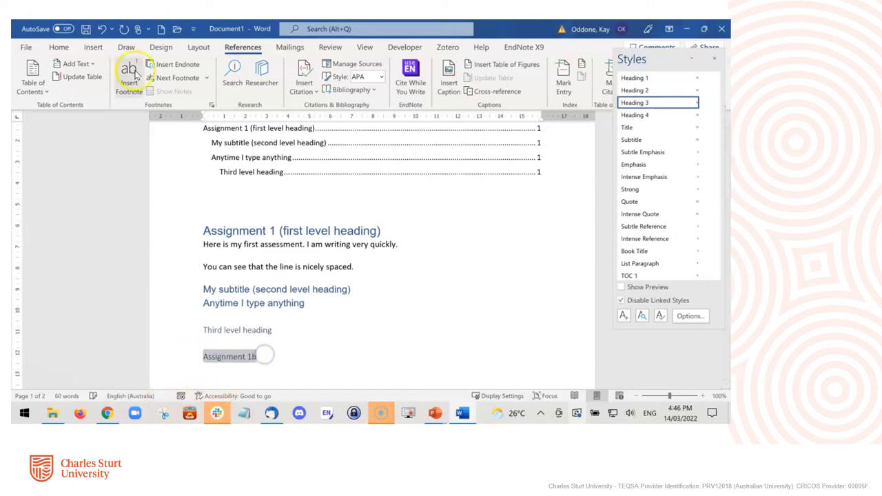
left_click(55, 46)
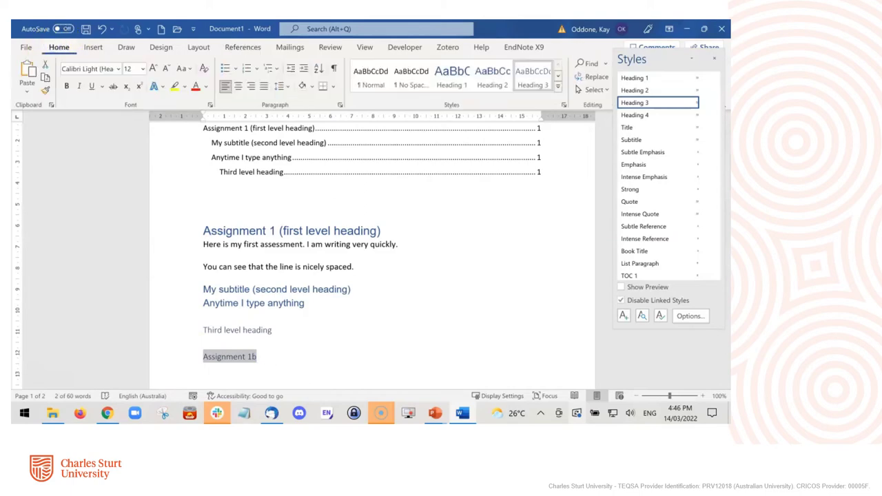
left_click(451, 76)
Step: Update the entire Contents table so it lists Assignment 1b
scroll(376, 258, "up", 3)
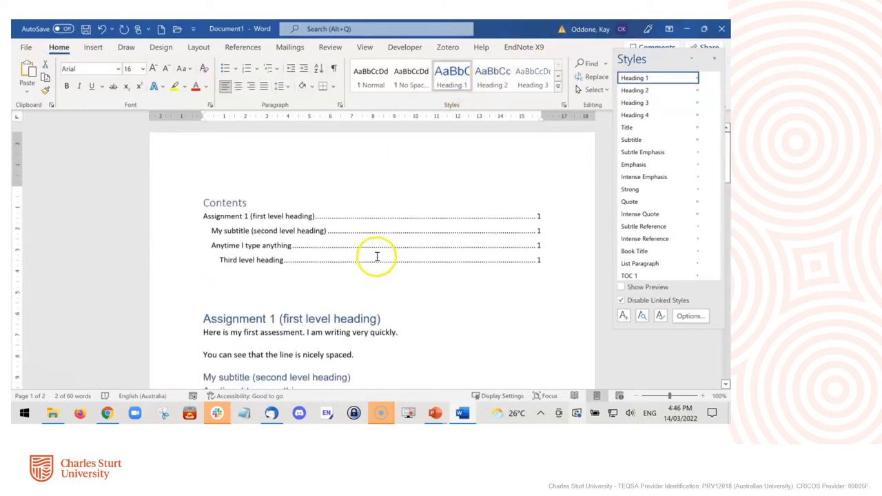
left_click(358, 283)
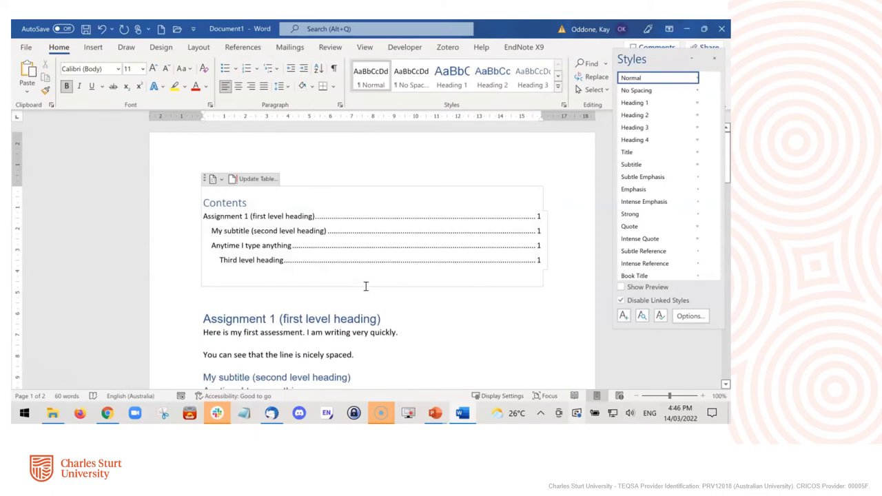
left_click(255, 179)
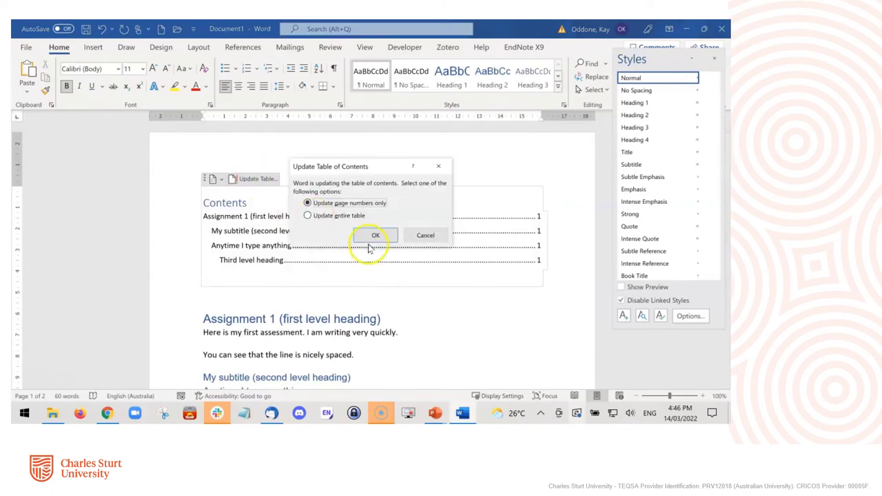
left_click(341, 216)
left_click(374, 235)
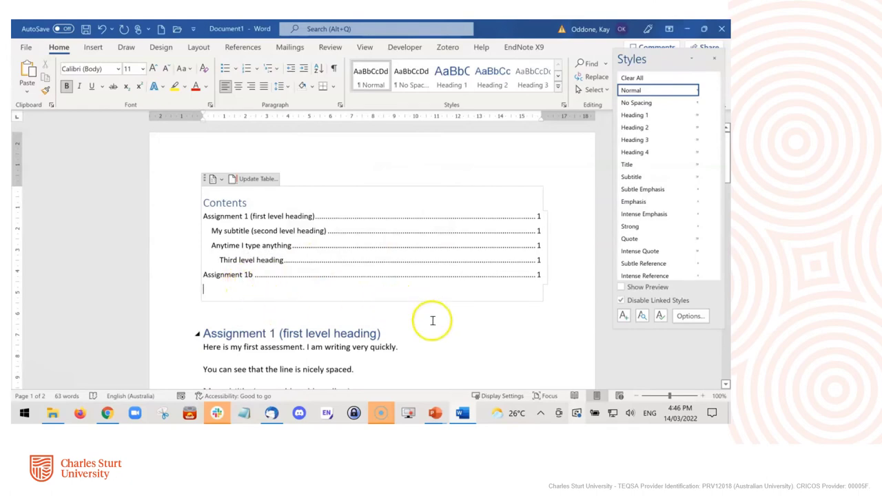
scroll(444, 322, "down", 2)
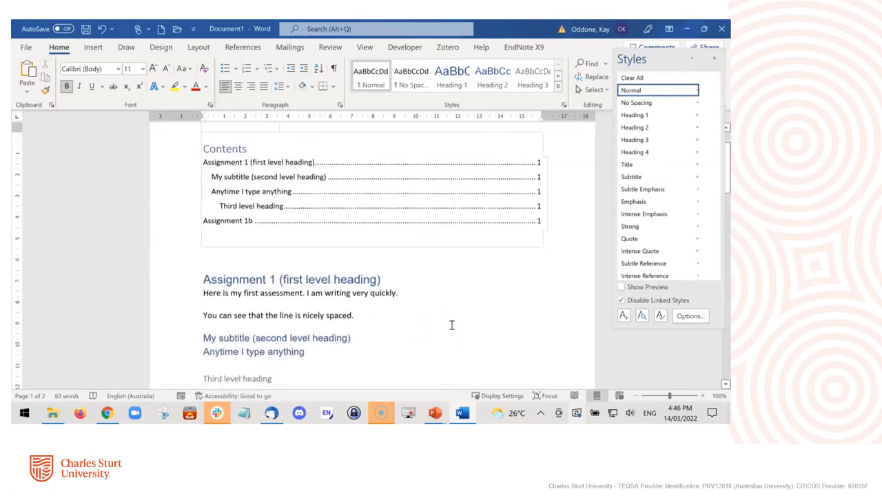
scroll(450, 324, "down", 2)
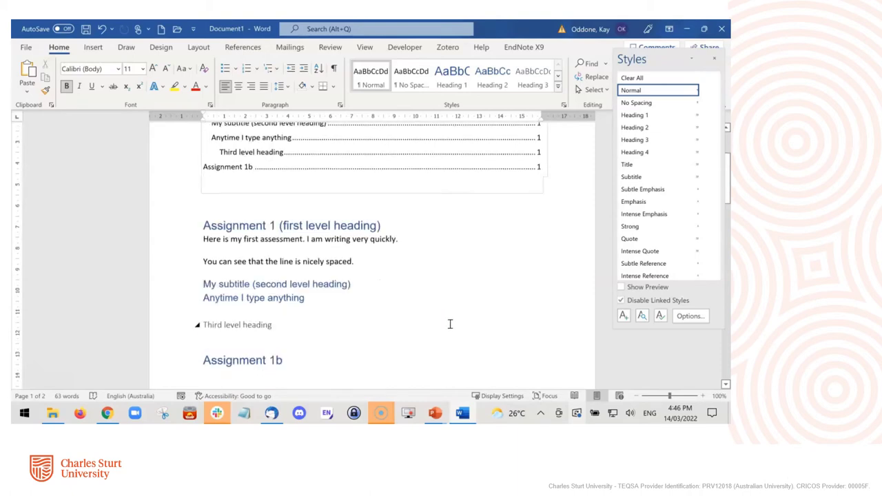